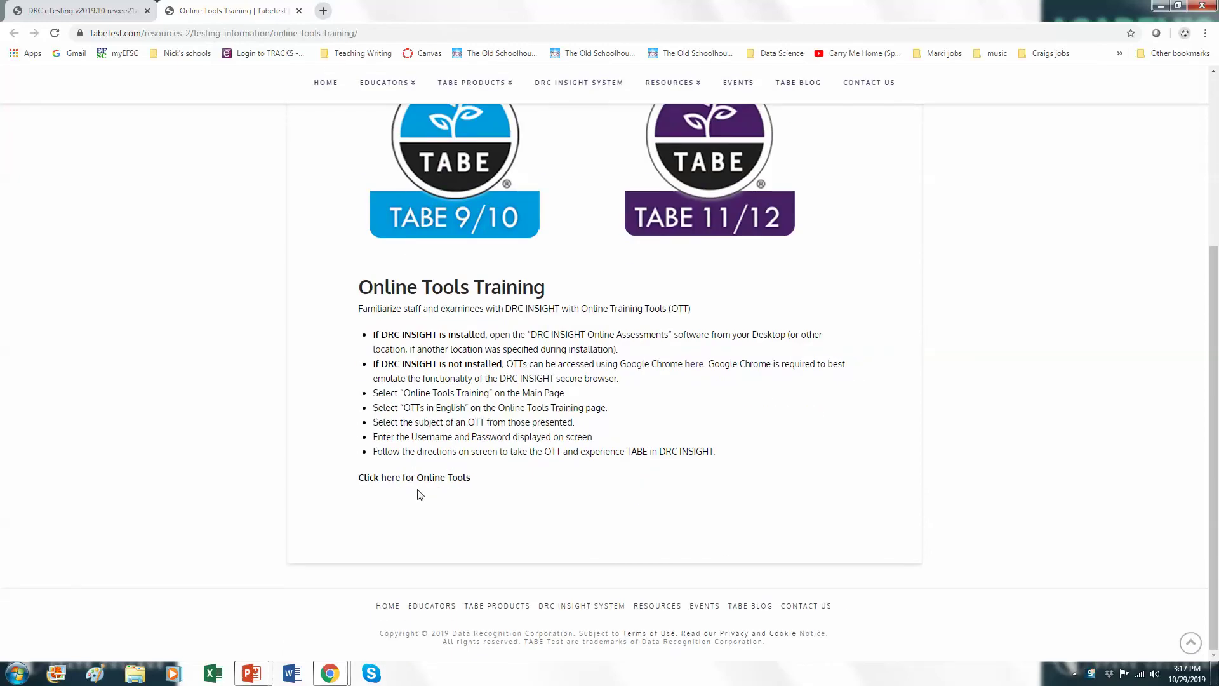
Step: Open Online Tools Training's TABE practice list and expand TABE 11&12 Mathematics, then Level D
click(390, 478)
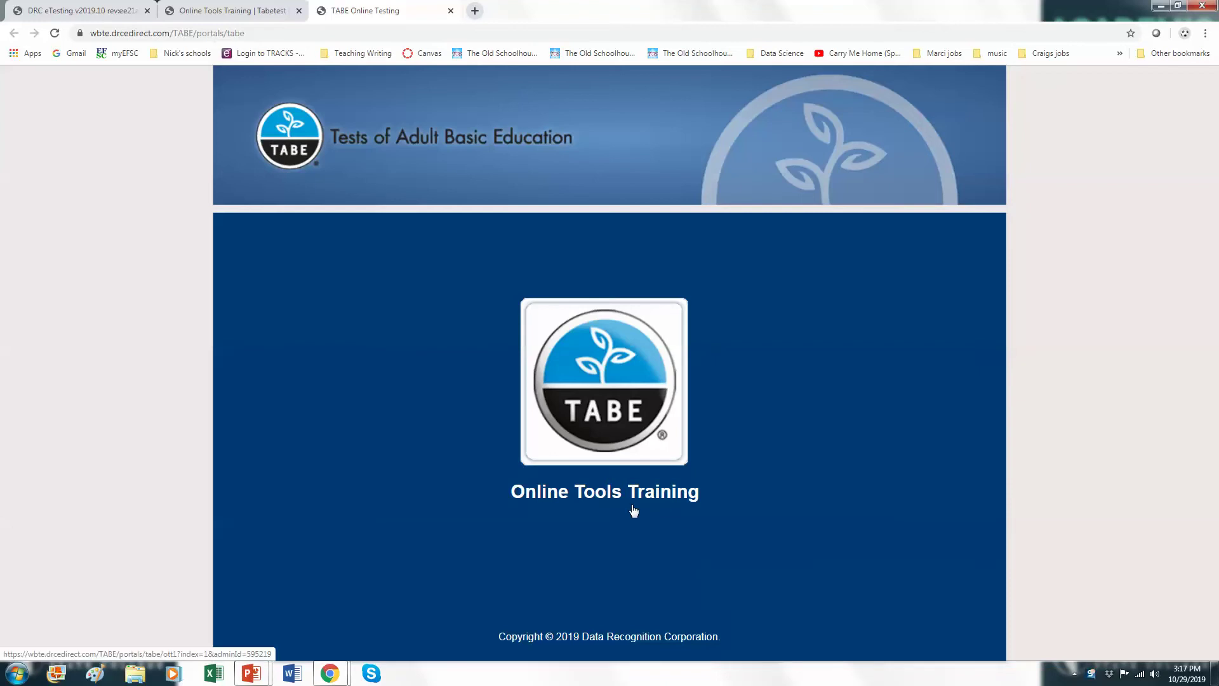
click(635, 501)
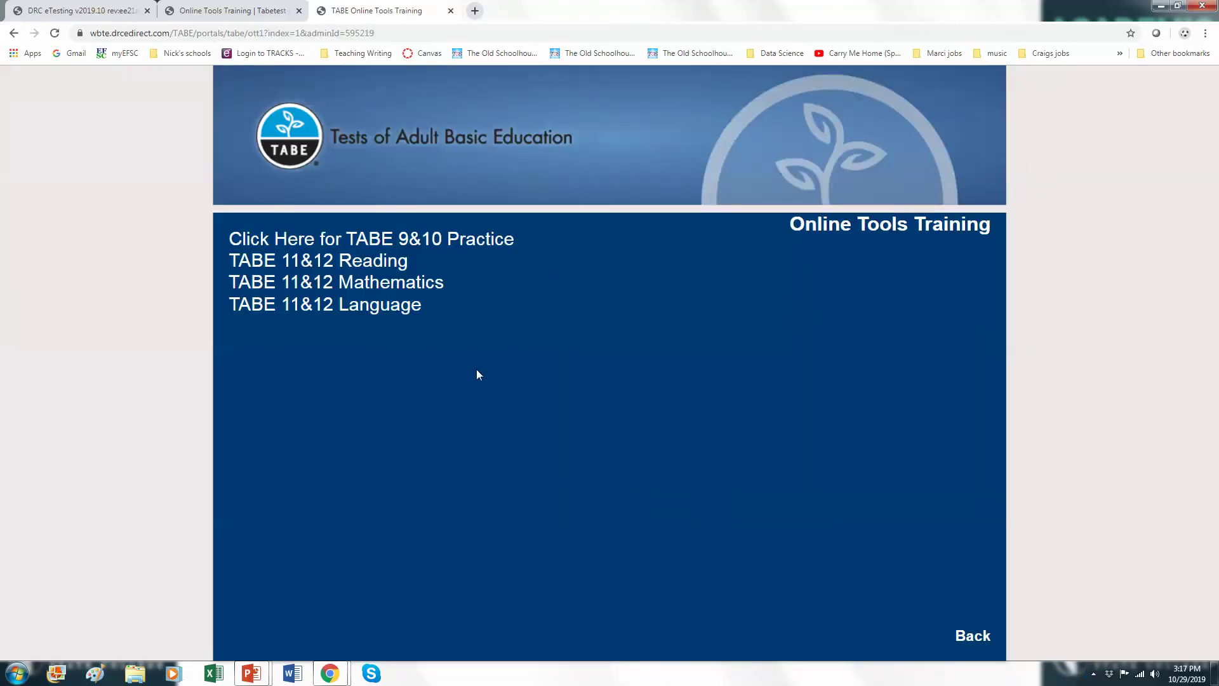
click(416, 282)
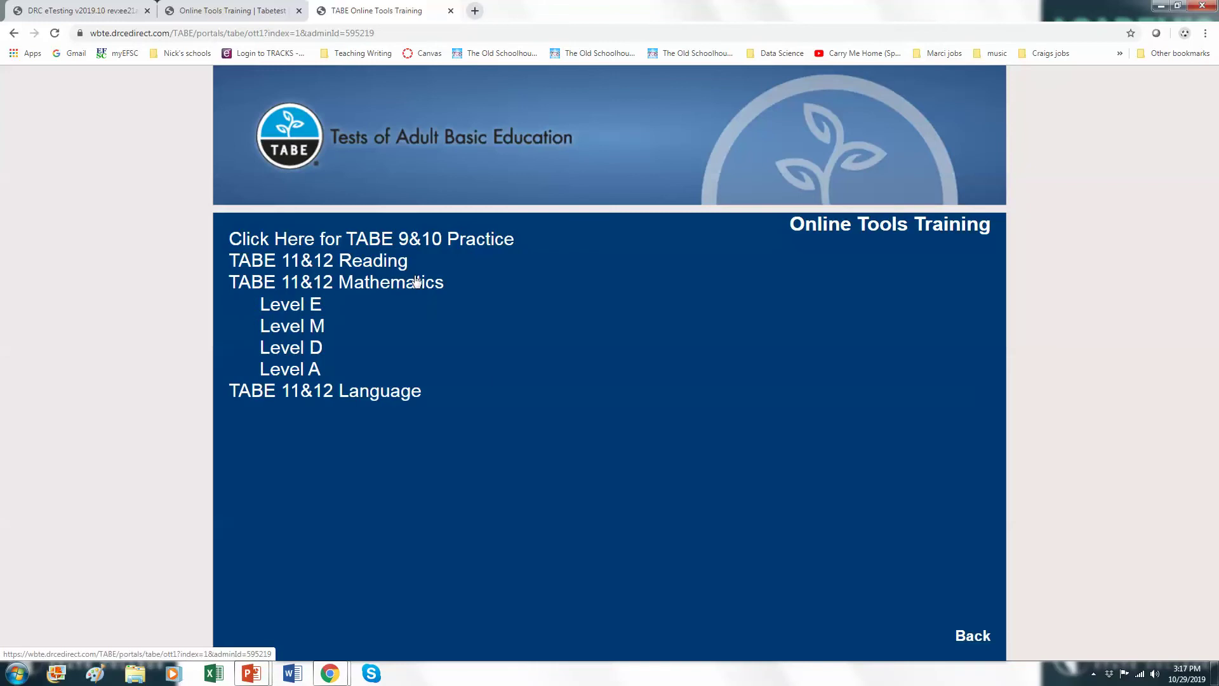
click(316, 348)
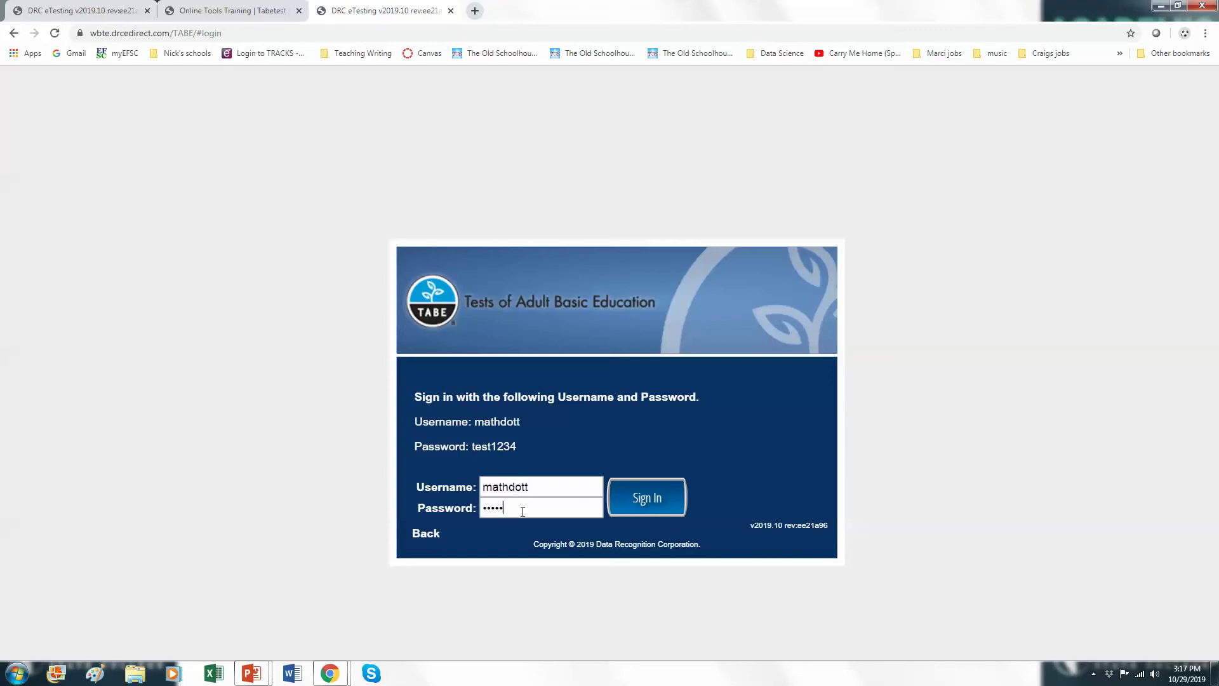
Step: Sign in with the practice credentials, start Mathematics - Level D, and begin the test
click(651, 509)
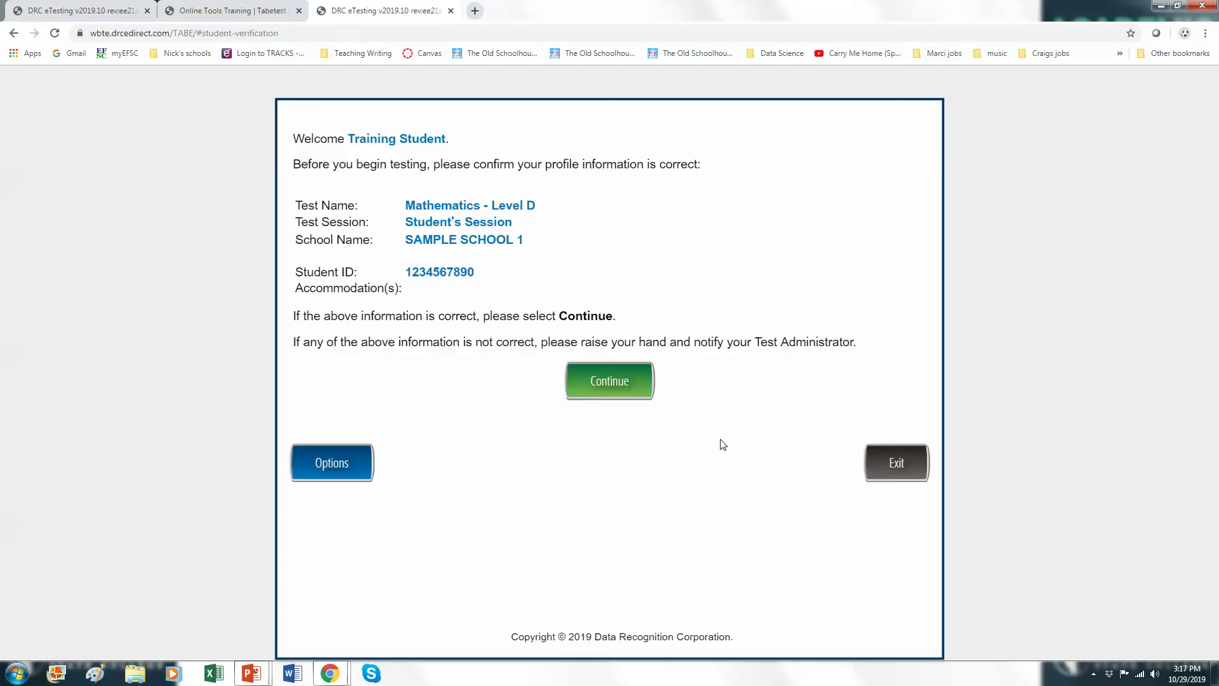
click(600, 381)
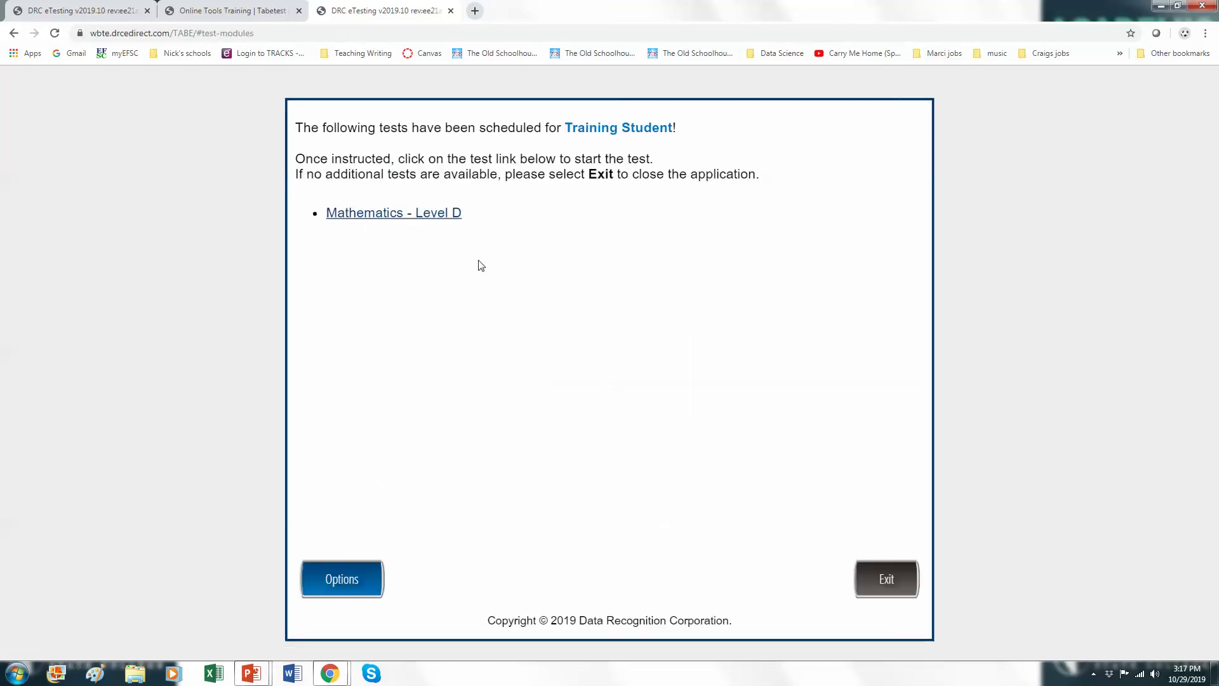
click(407, 214)
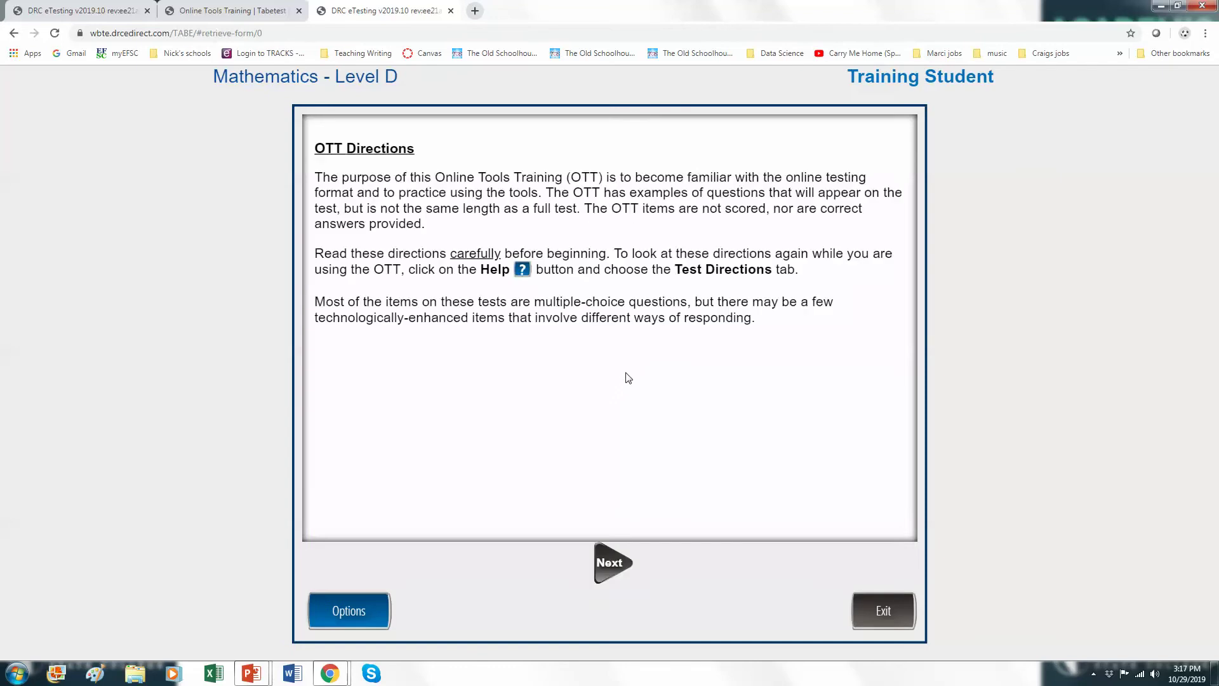
click(599, 568)
click(635, 568)
click(644, 569)
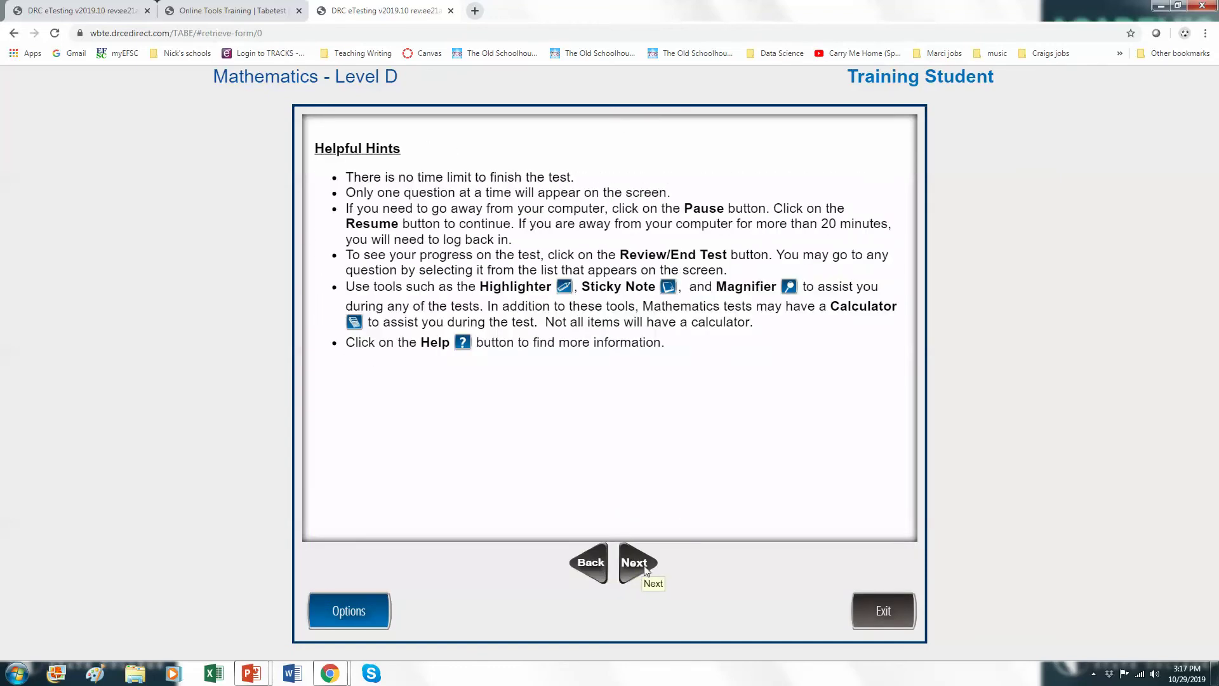
click(642, 568)
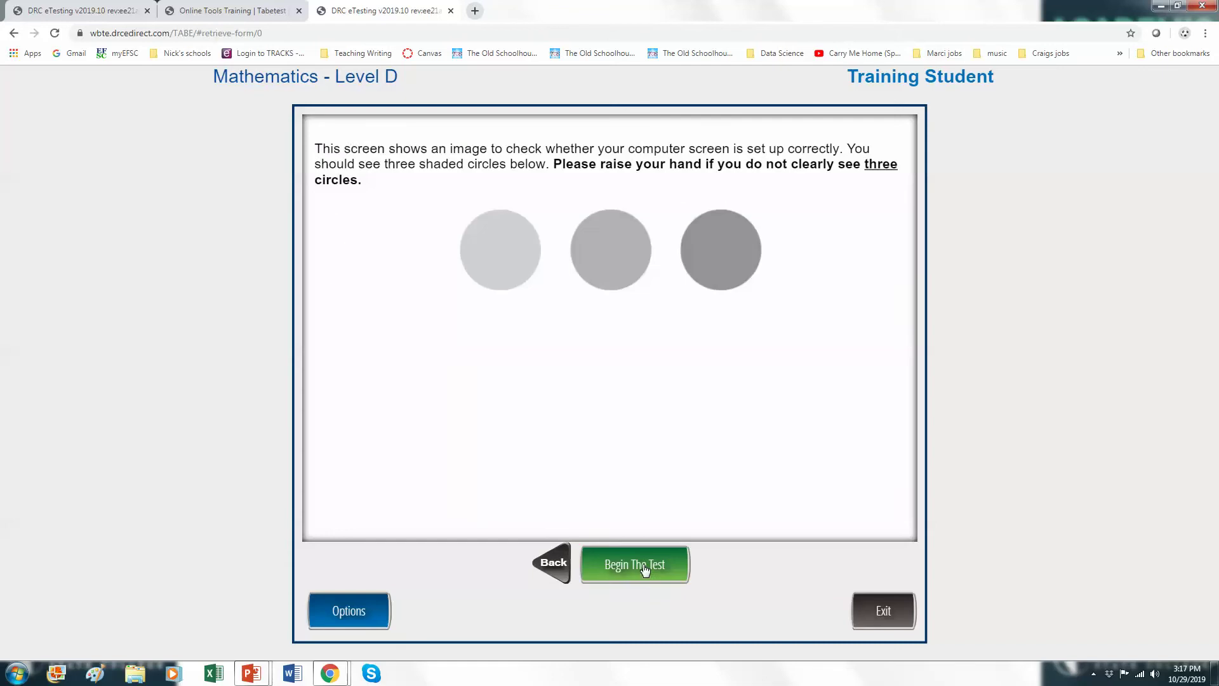
click(645, 567)
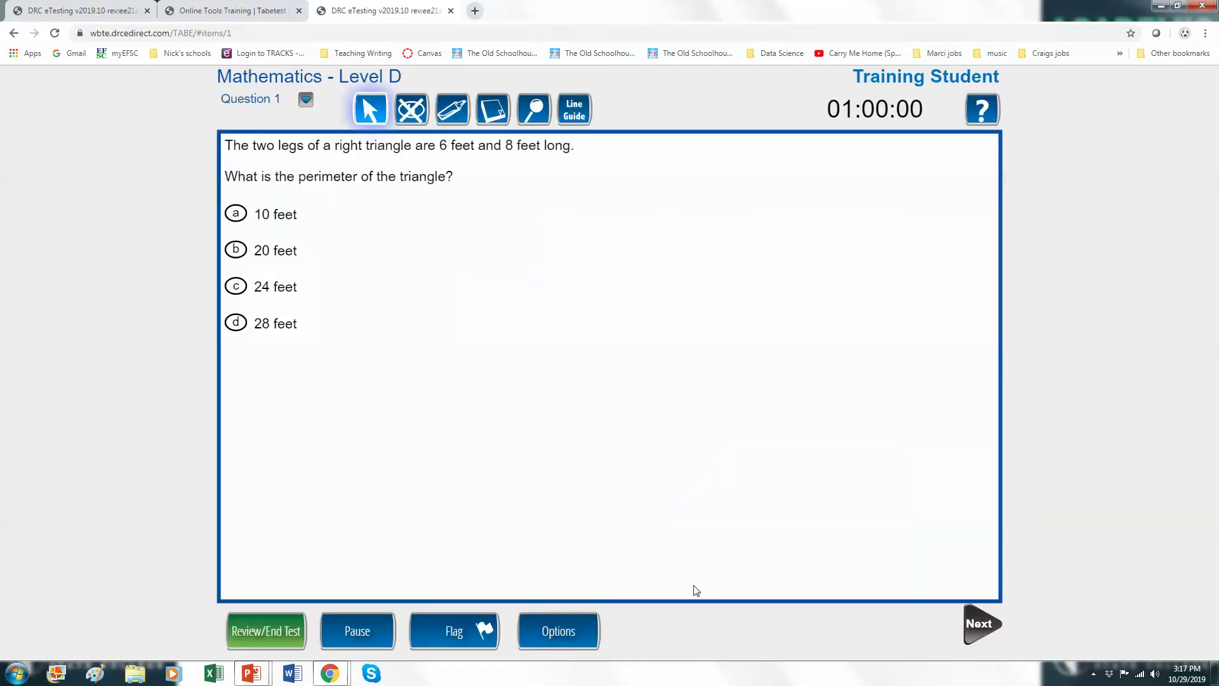
Step: Go to Question 2 and place the on-screen calculator left of the question
click(980, 626)
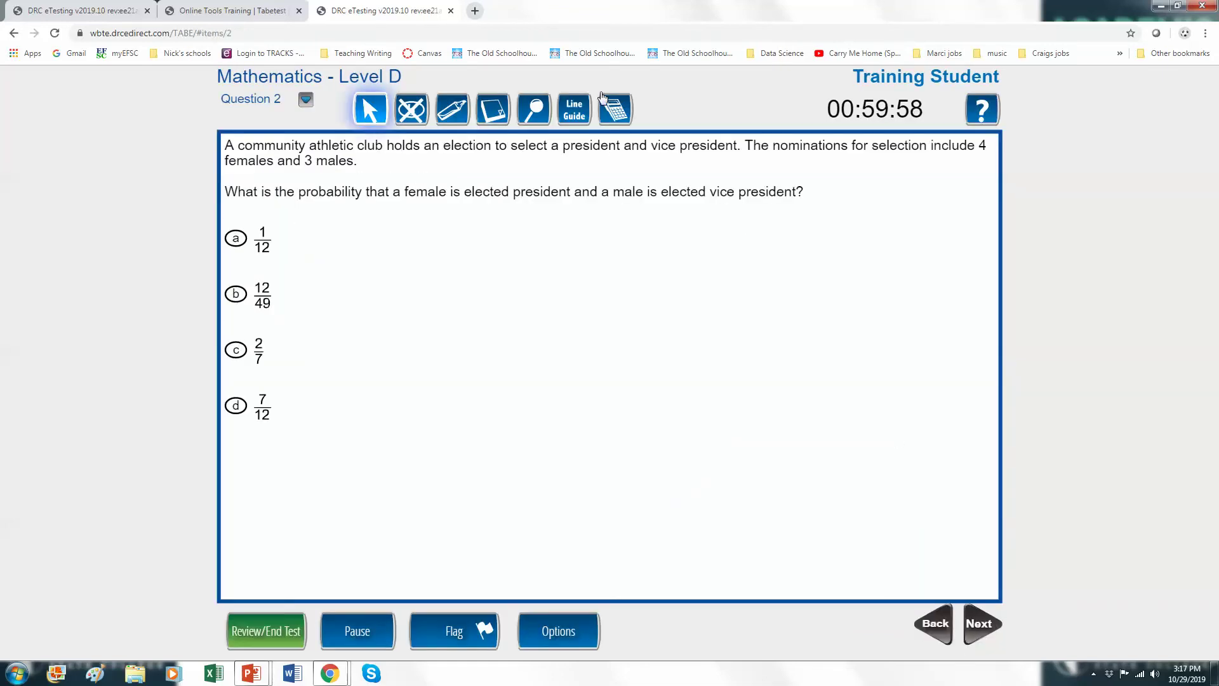
click(613, 109)
drag(612, 163, 388, 146)
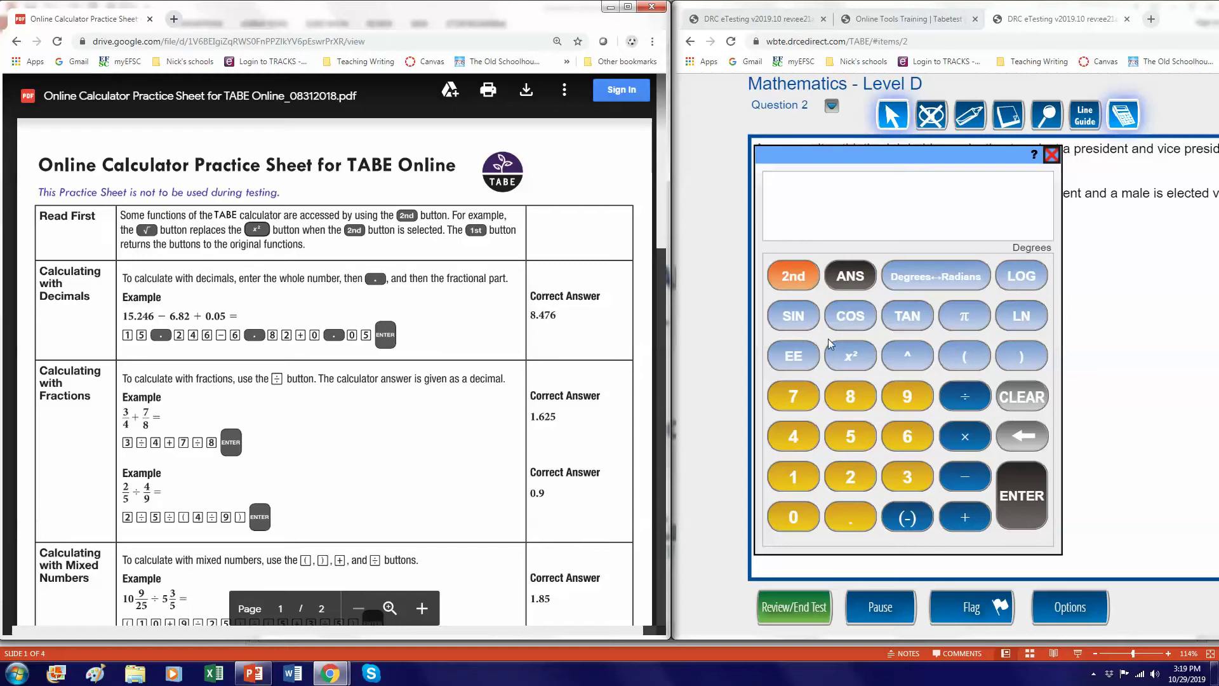
Step: Preview the calculator's 2nd functions, then return to the standard 1st function set
click(804, 289)
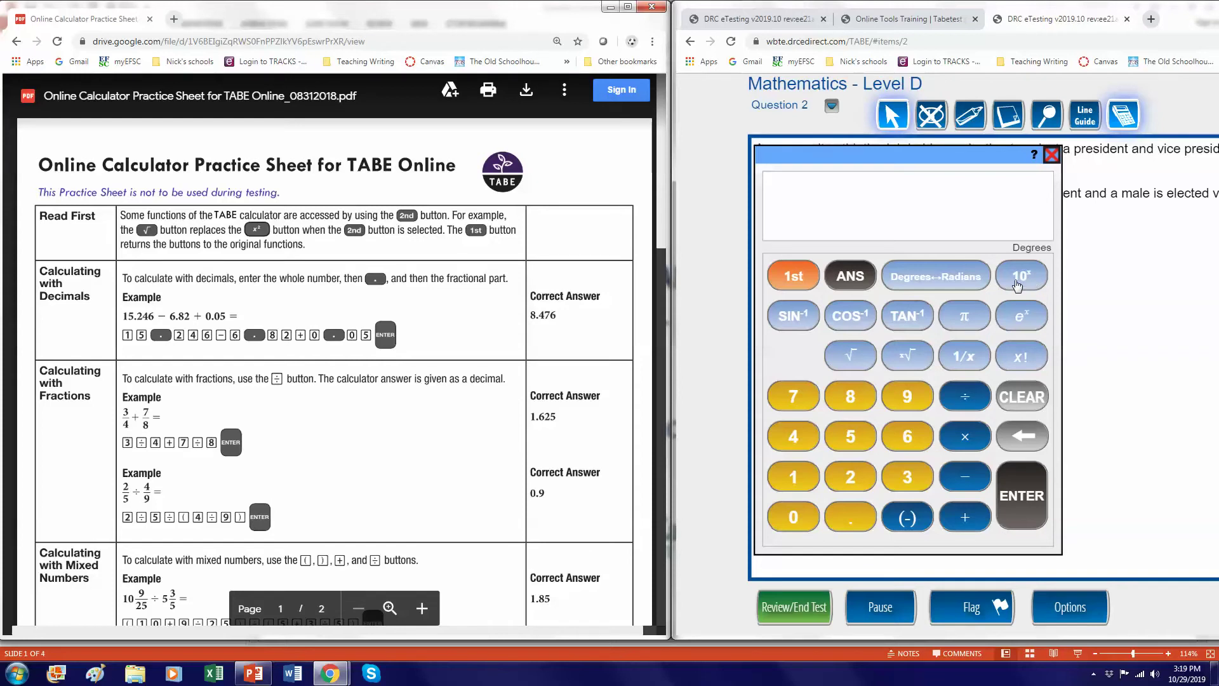
click(804, 286)
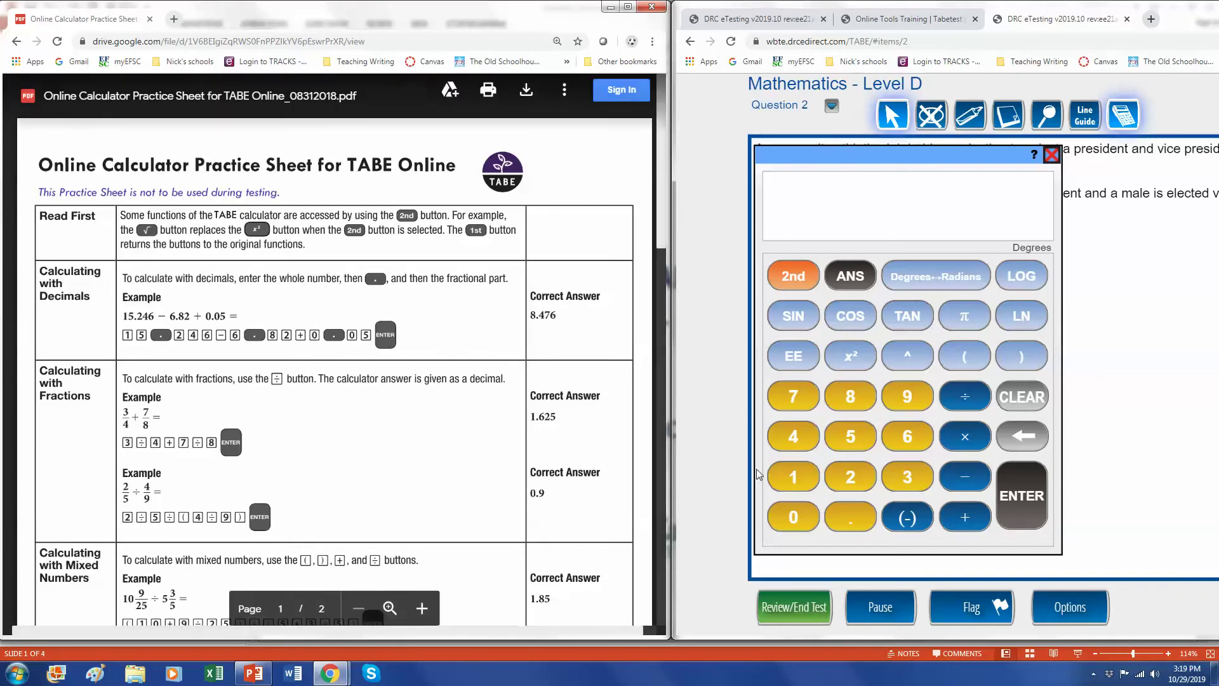
Step: Key the number 15.246 on the calculator keypad
click(792, 480)
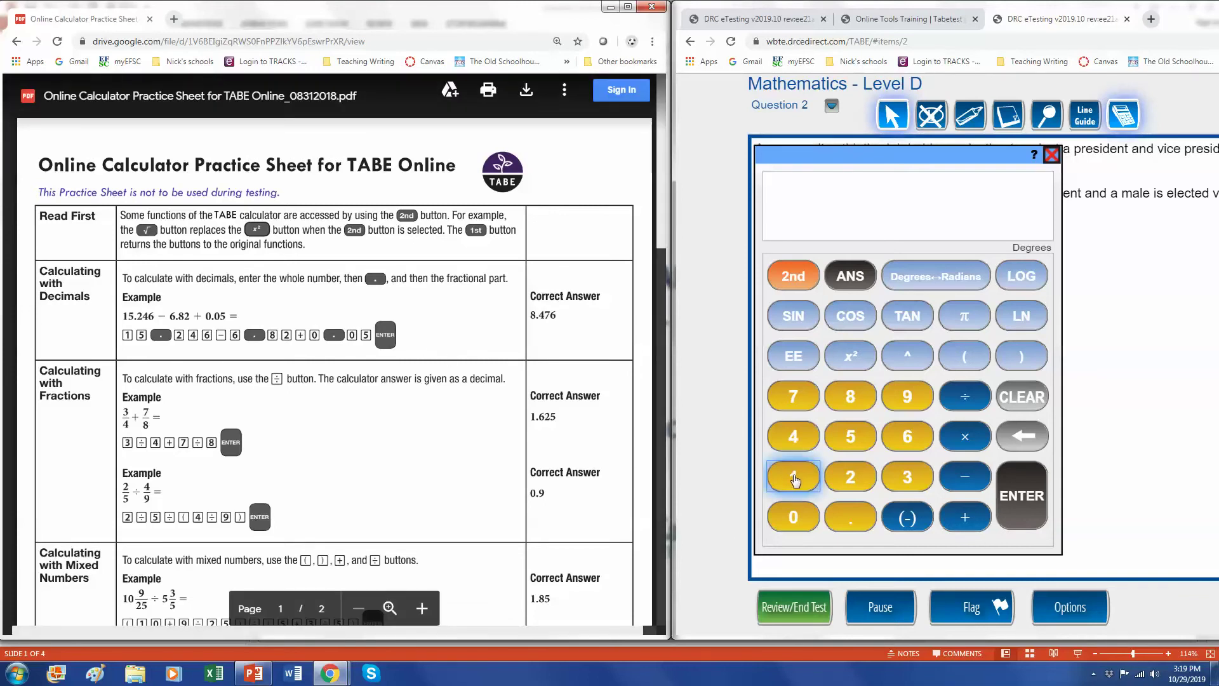
click(843, 444)
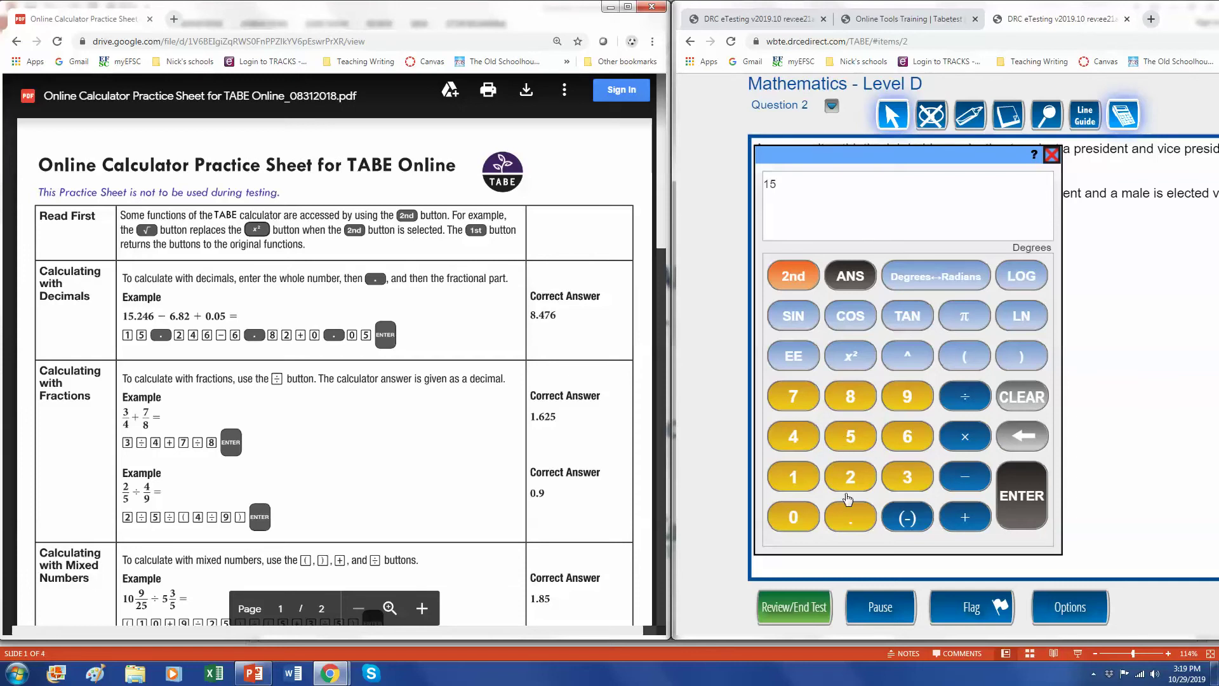
click(856, 521)
click(835, 481)
click(801, 444)
click(913, 442)
Step: Complete 15.246 − 6.82 + 0.05, evaluate it to 8.476, then start a '(' entry
click(962, 480)
click(867, 517)
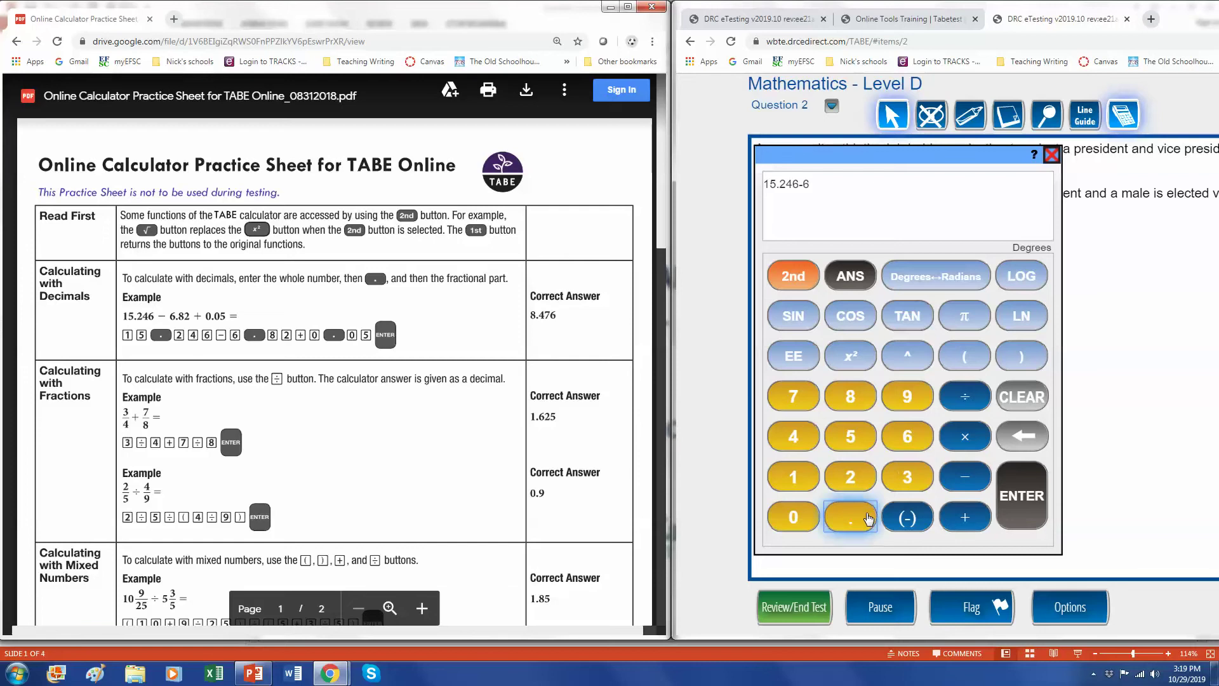
click(854, 398)
click(850, 477)
click(965, 517)
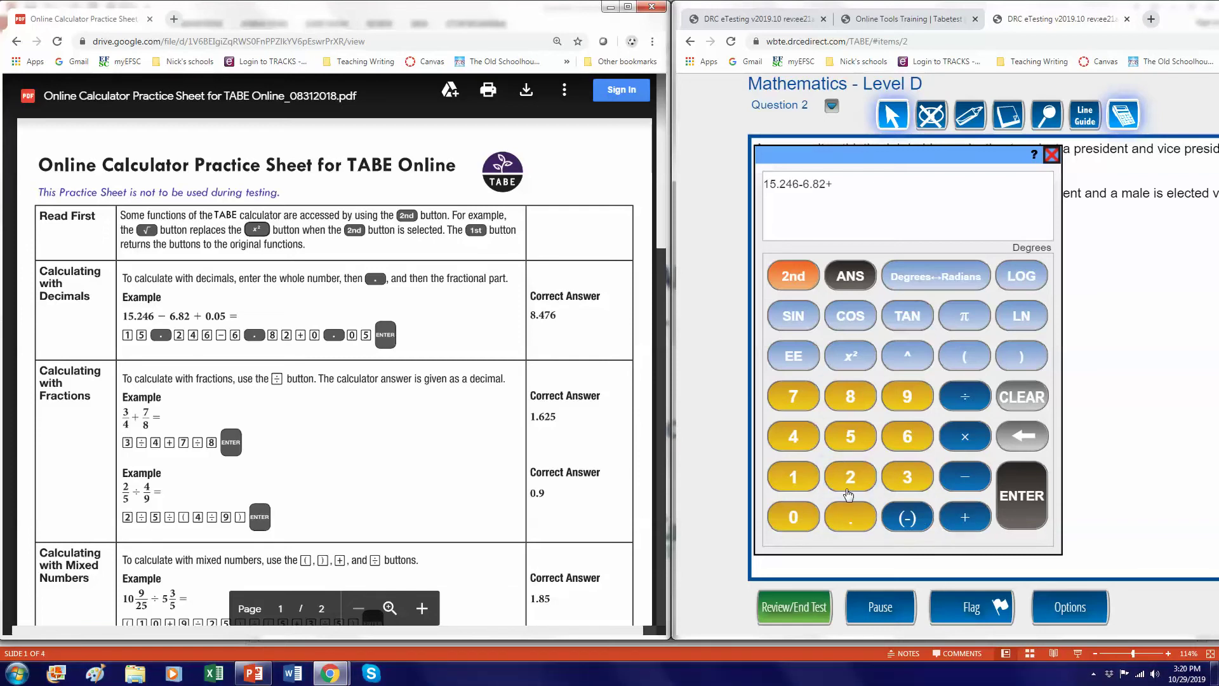
click(794, 511)
click(857, 526)
click(813, 530)
click(842, 440)
click(1029, 499)
click(956, 367)
Step: Evaluate (3/4)+(7/8) with parentheses, getting 1.625
click(912, 482)
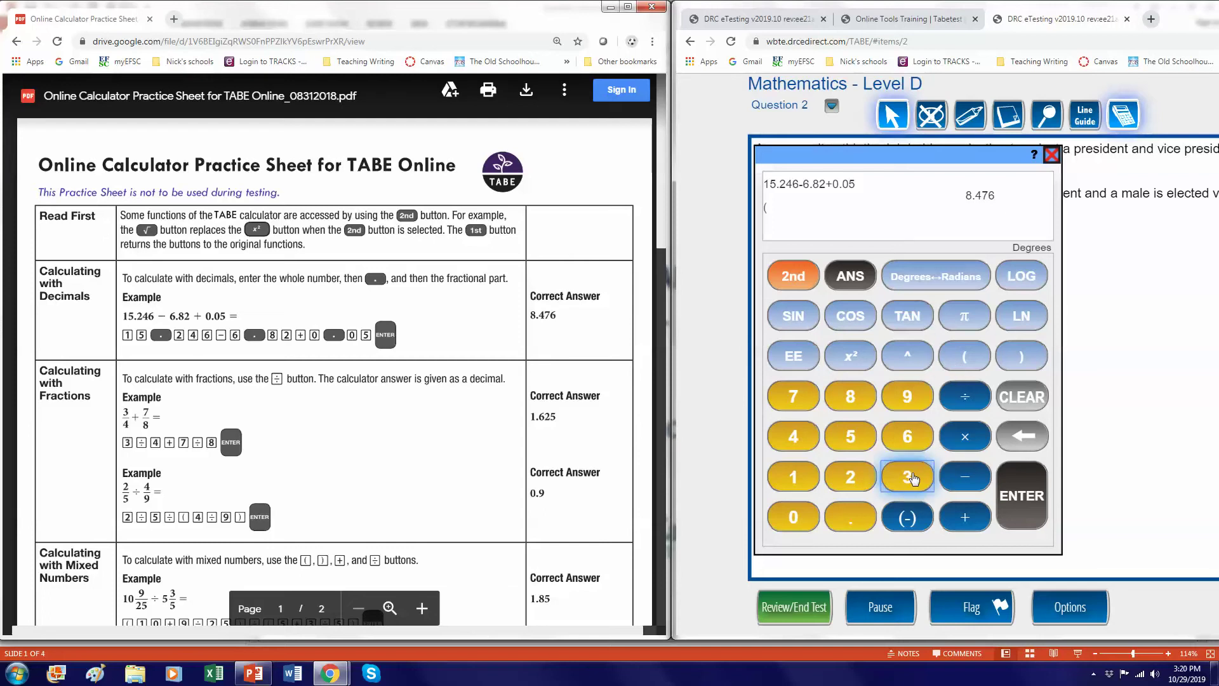
click(958, 395)
click(793, 436)
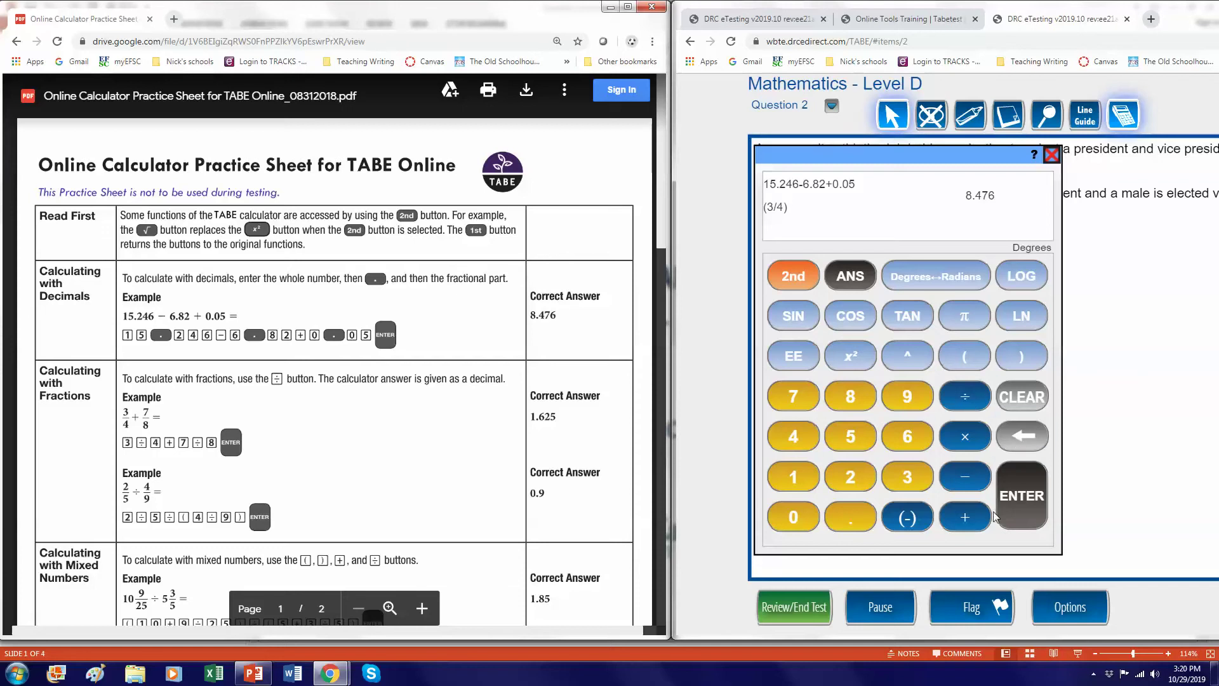
click(966, 517)
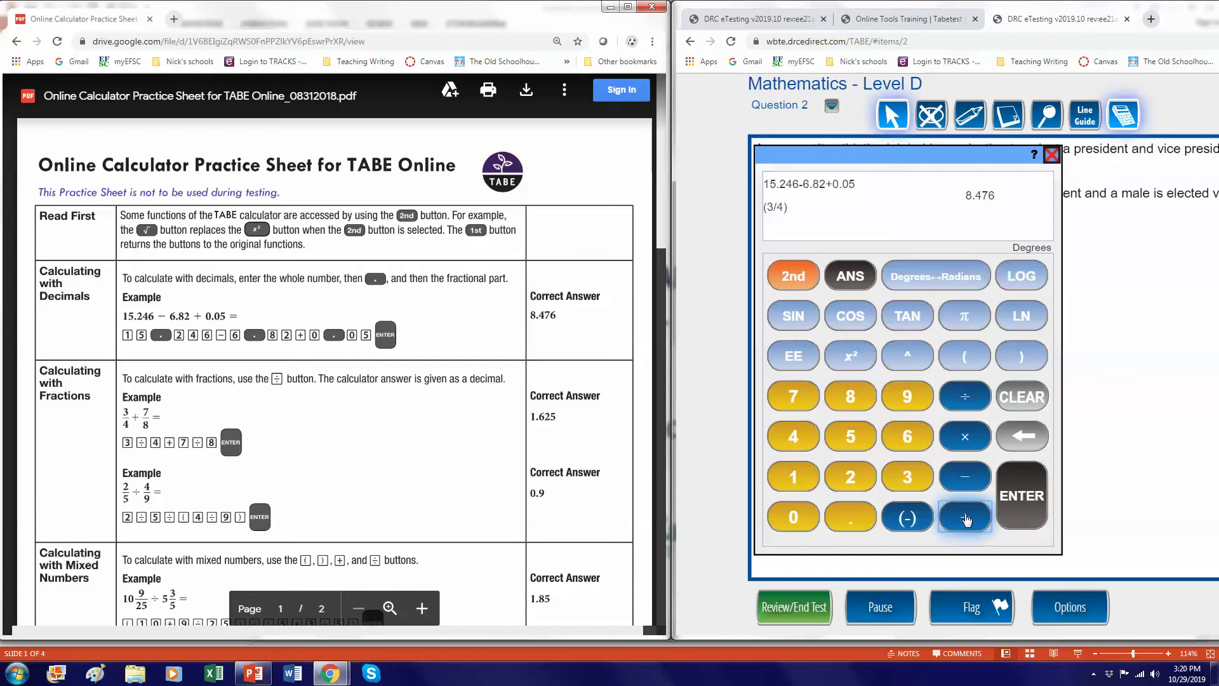
click(964, 356)
click(794, 397)
click(965, 397)
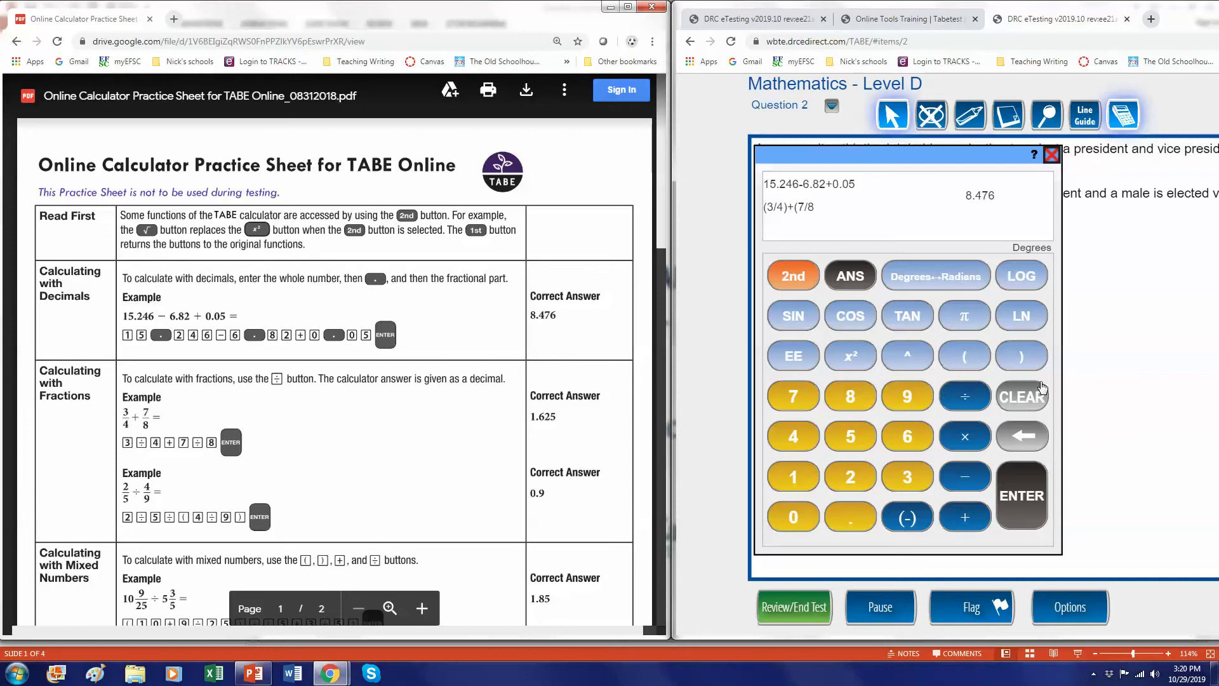
click(1015, 362)
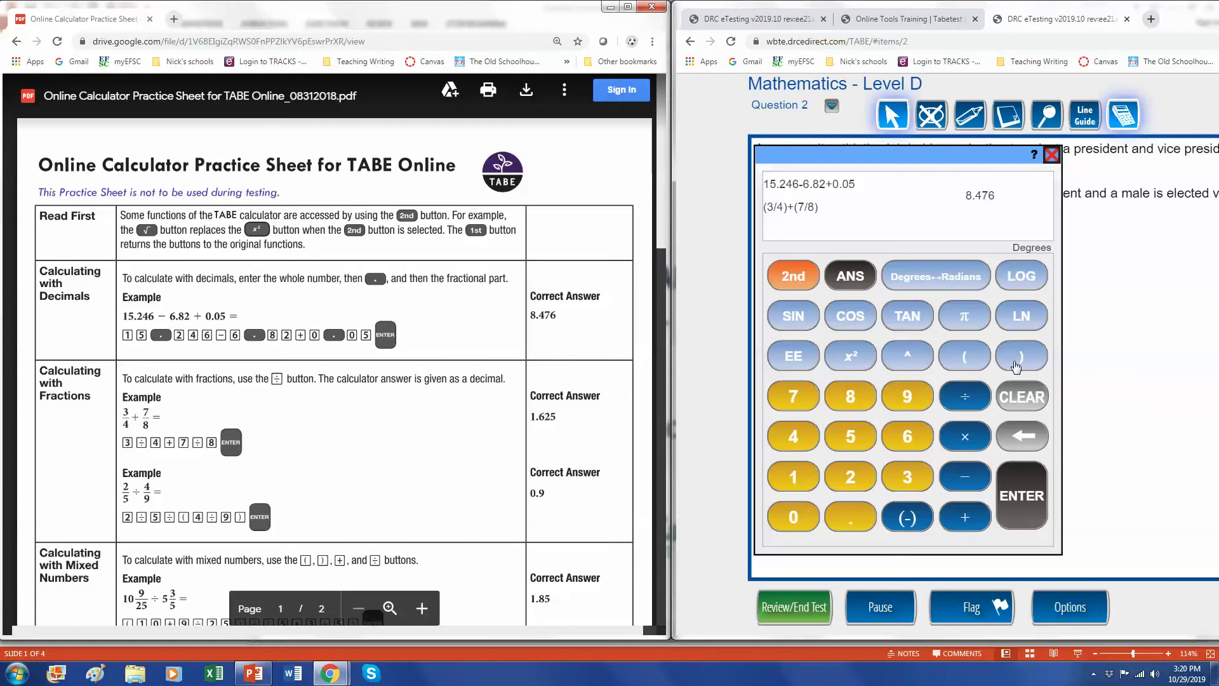
click(1030, 507)
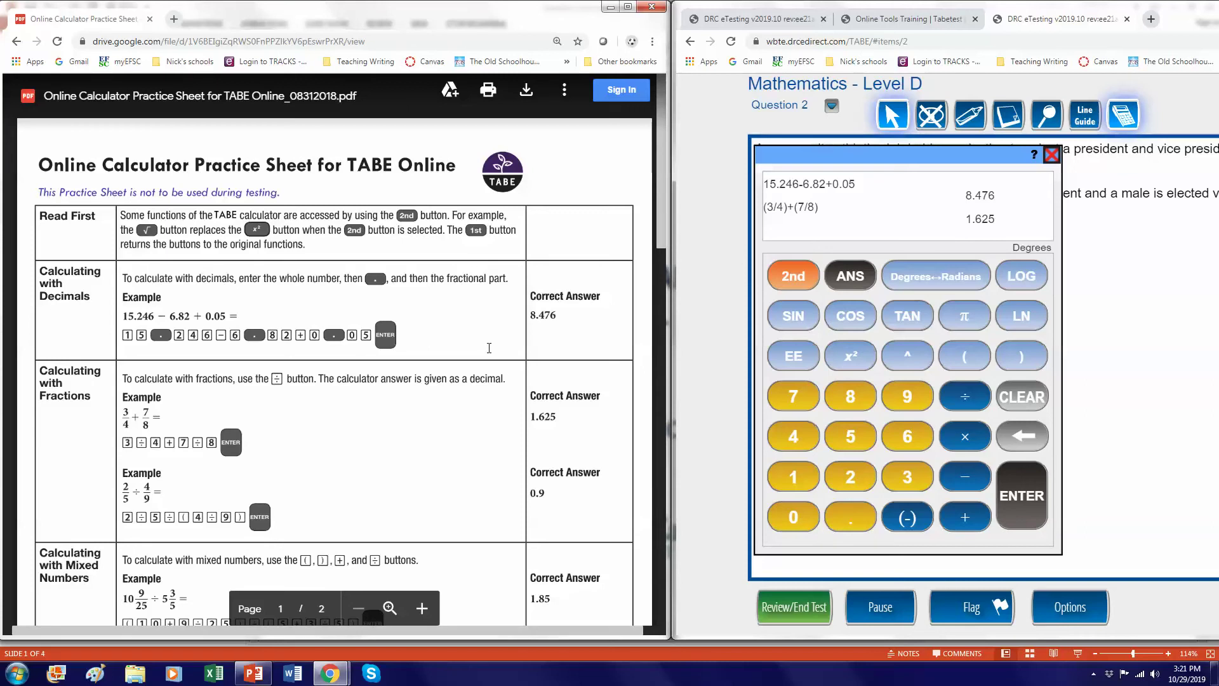
Step: Re-enter 3/4+7/8 without parentheses, again getting 1.625
click(904, 480)
click(963, 404)
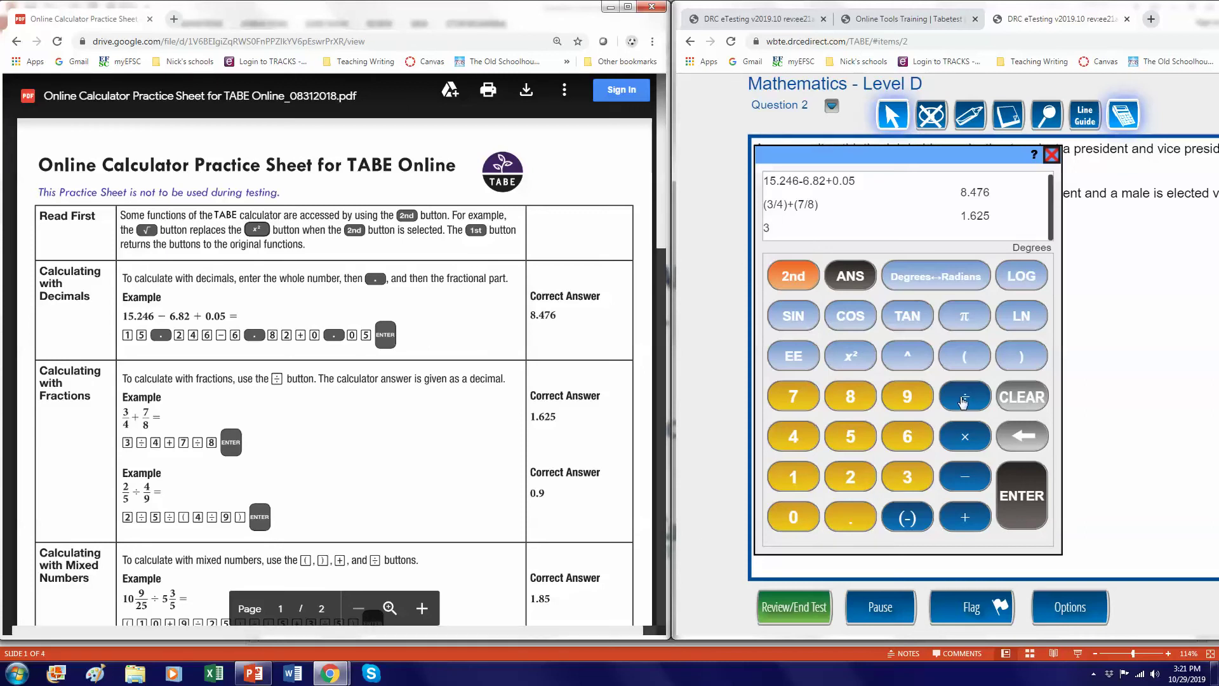
click(797, 441)
click(967, 518)
click(801, 402)
click(961, 404)
click(856, 403)
click(1019, 490)
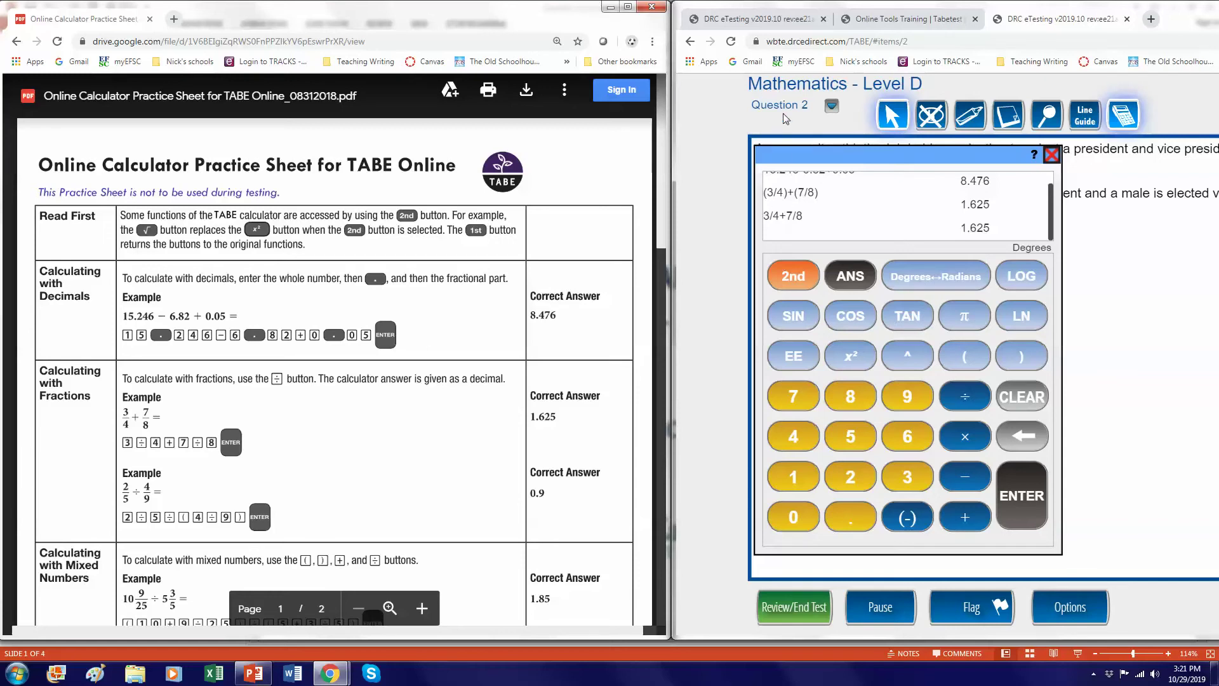
Step: Evaluate (2/5)/(4/9) with both fractions bracketed, getting 0.9
click(964, 358)
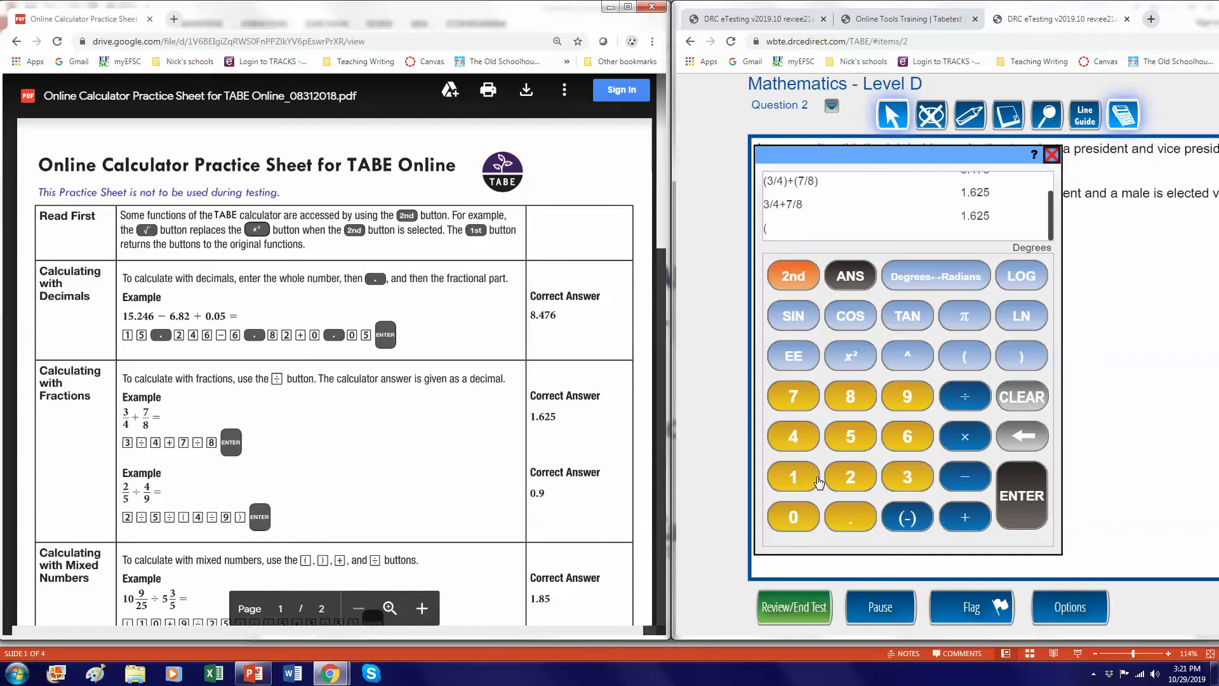
click(854, 484)
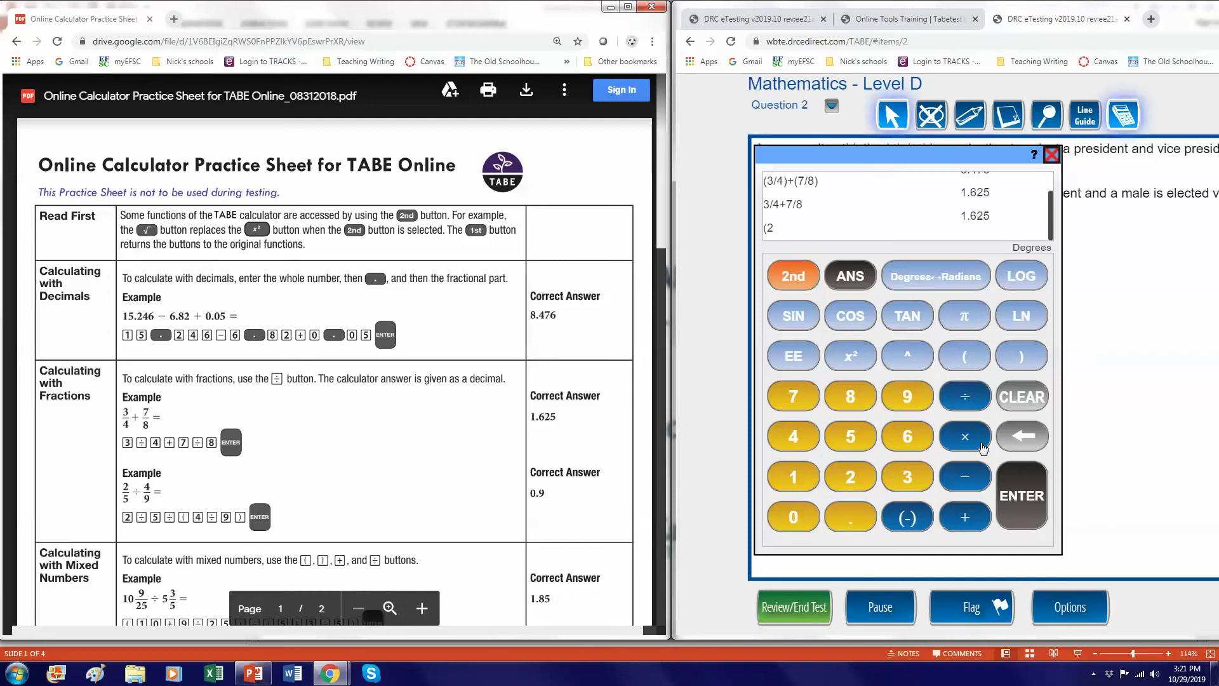
click(957, 403)
click(855, 439)
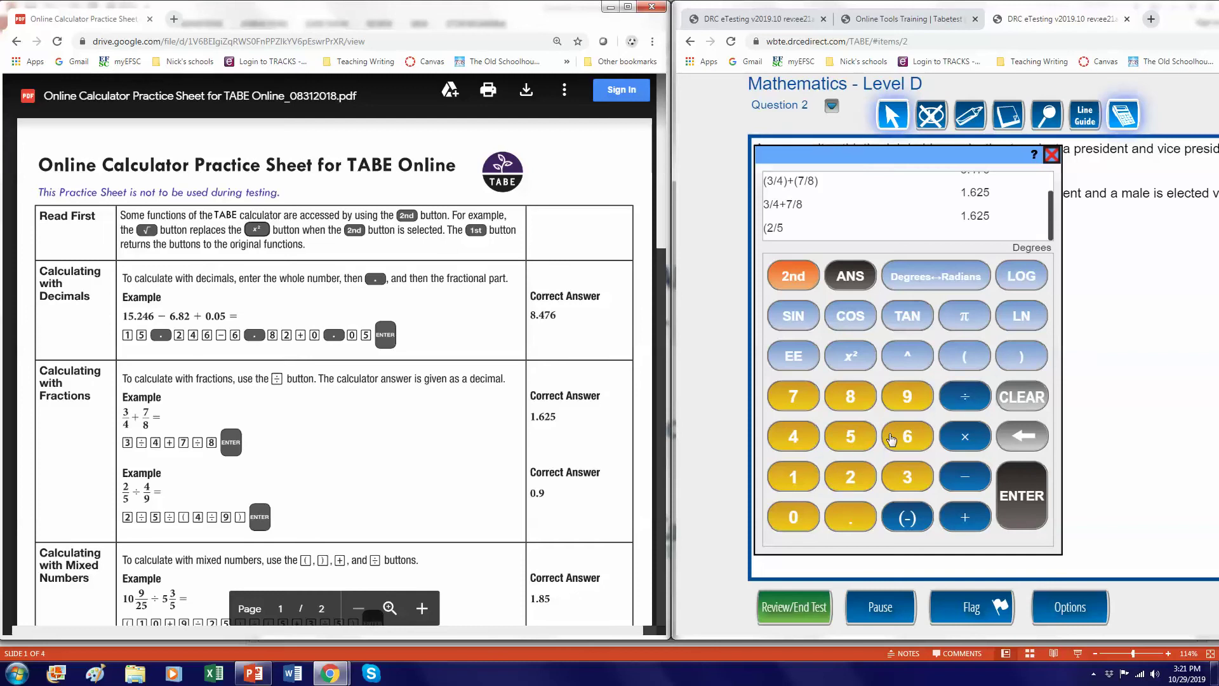
click(1016, 363)
click(960, 368)
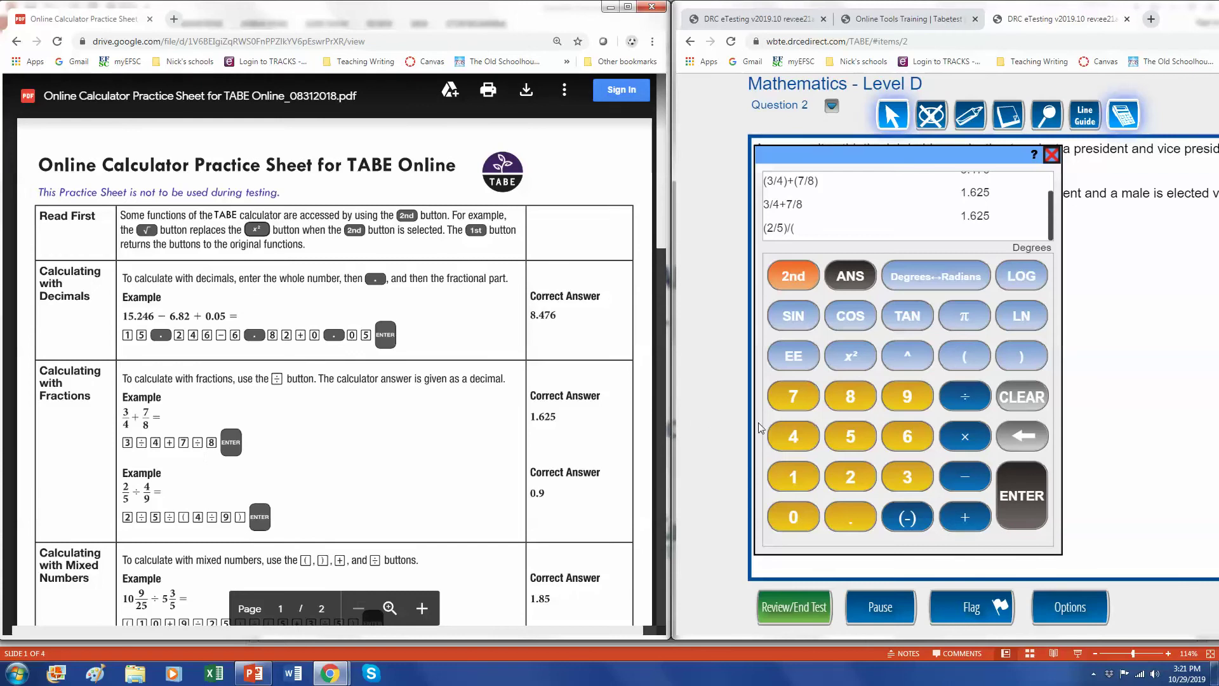
click(777, 431)
click(957, 399)
click(922, 406)
click(1038, 509)
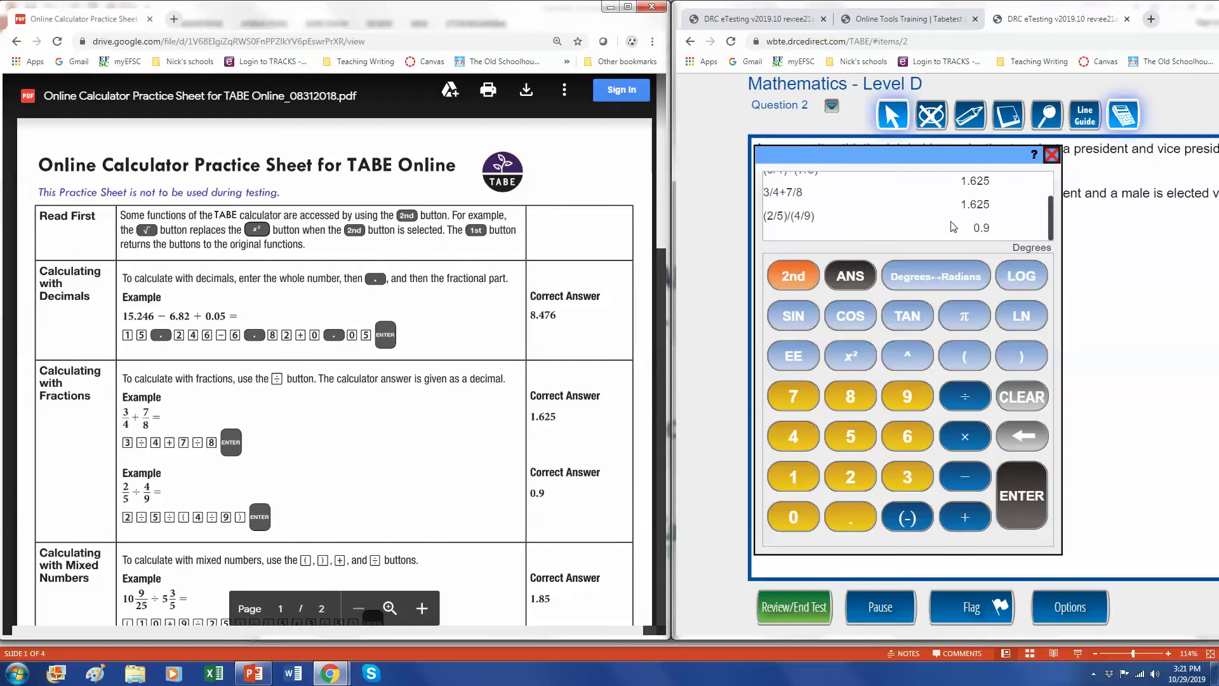
Step: Evaluate 2/5/(4/9) without the outer brackets, again getting 0.9
click(852, 477)
click(959, 400)
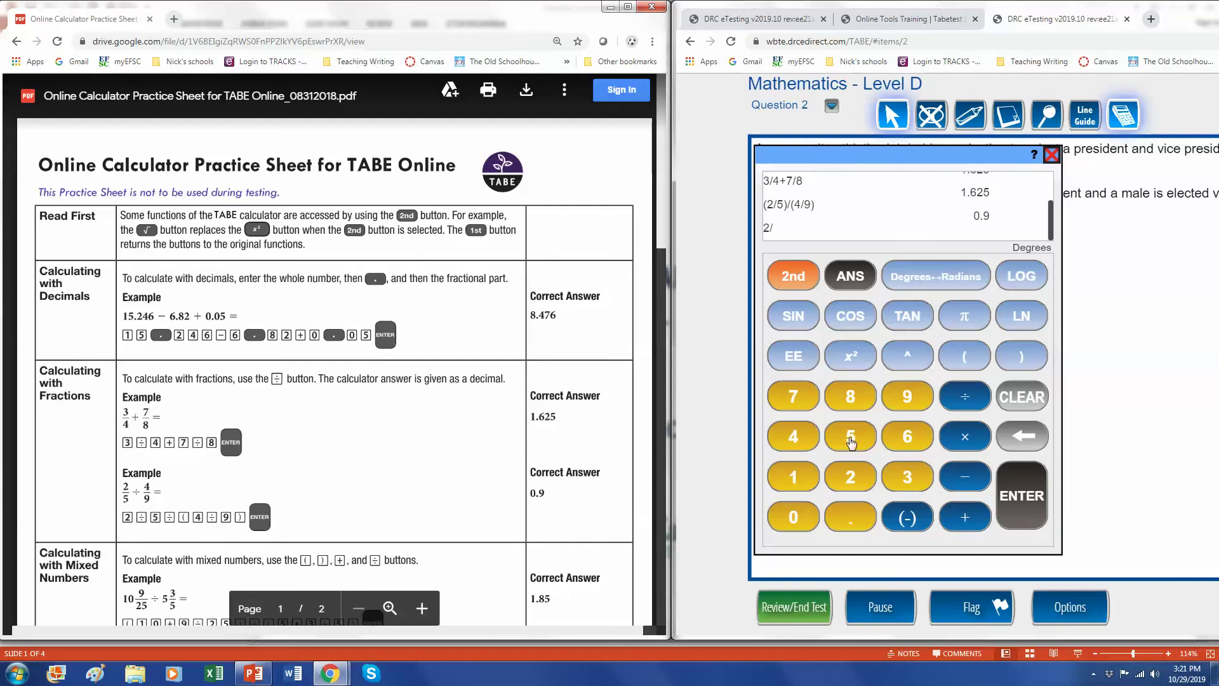
click(854, 440)
click(966, 395)
click(973, 359)
click(799, 440)
click(965, 396)
click(907, 396)
click(1022, 360)
click(1020, 500)
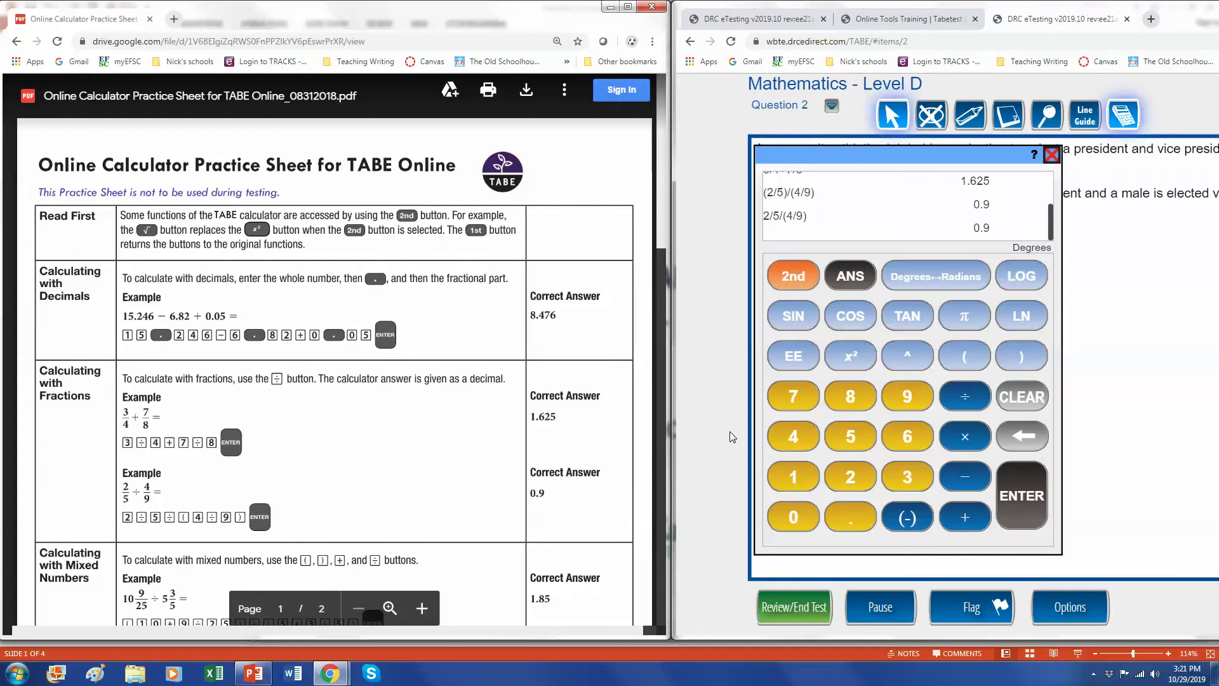
Step: Scroll to the mixed-numbers example and key the bracketed first mixed number (10+9/25)
scroll(409, 409, down, 1)
scroll(409, 408, down, 5)
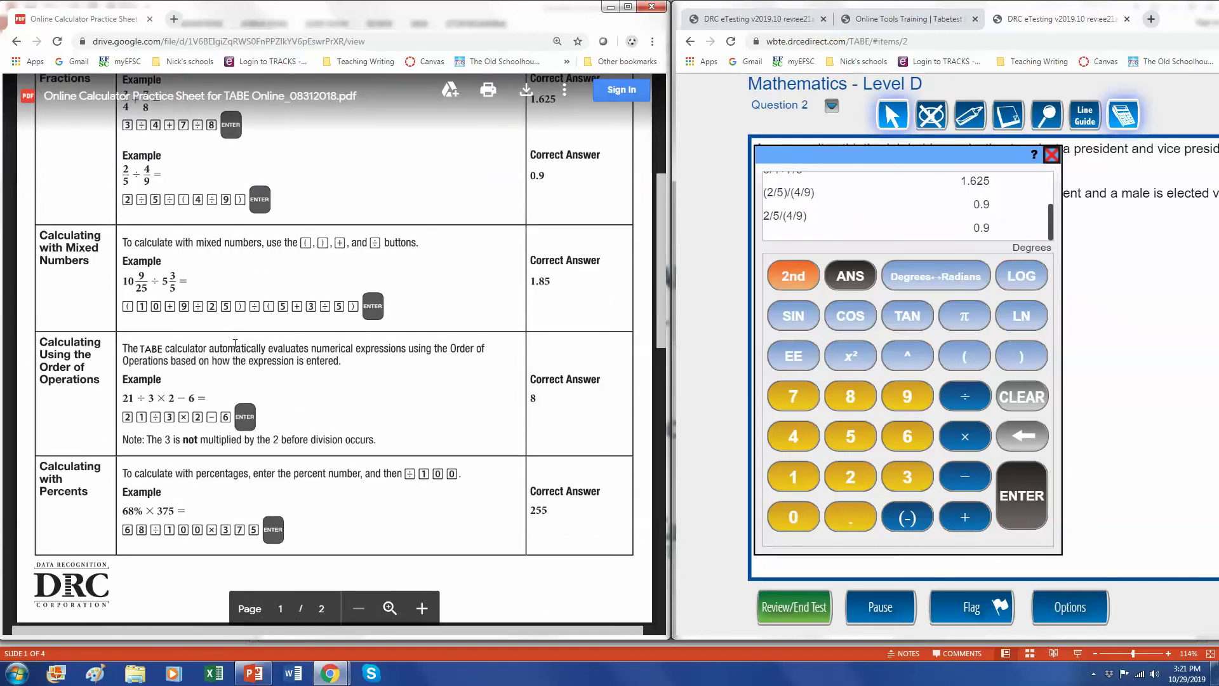
click(965, 356)
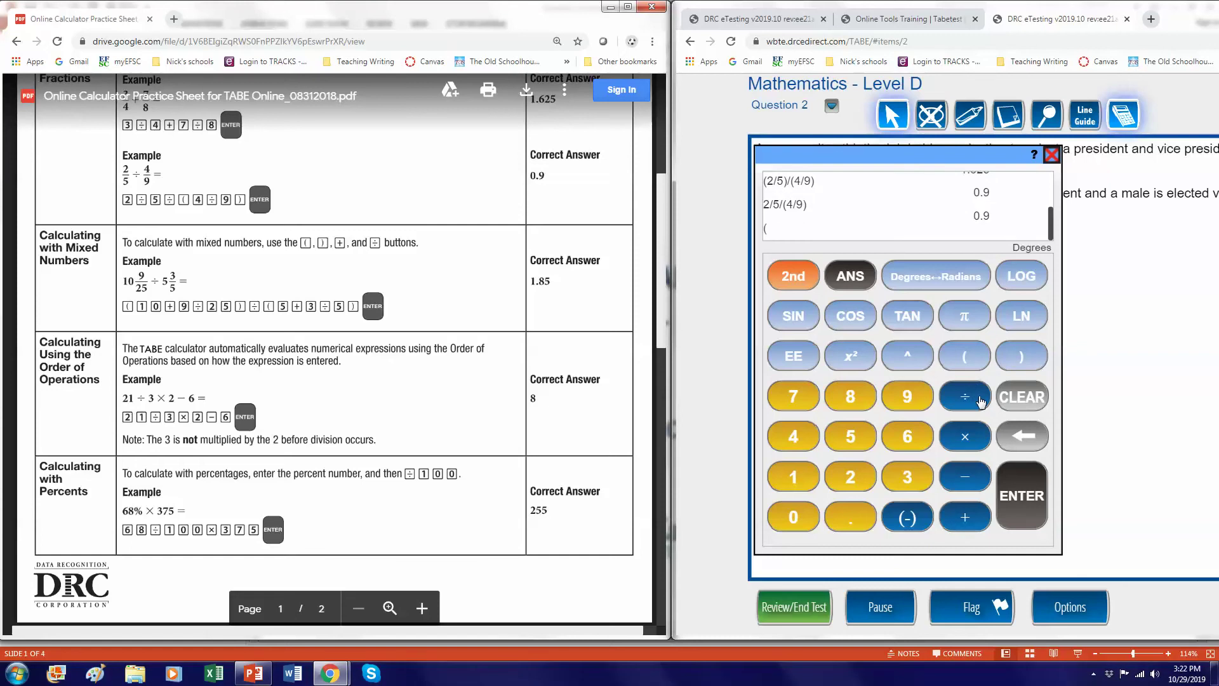
click(793, 477)
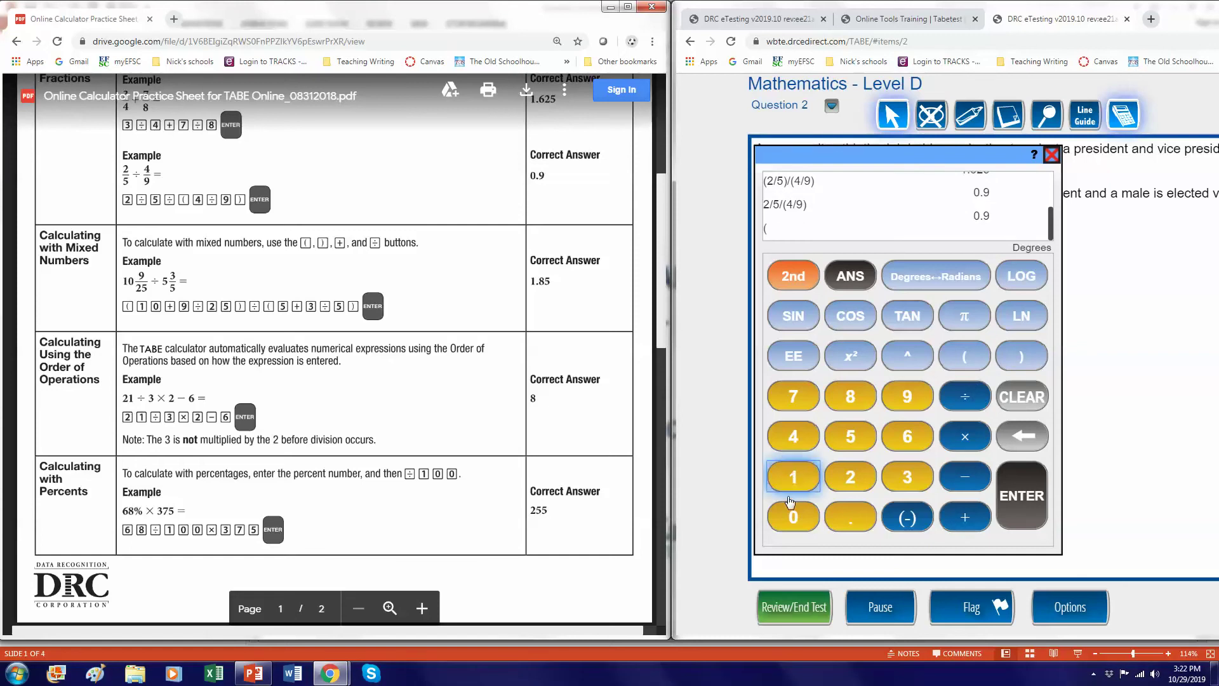
click(793, 517)
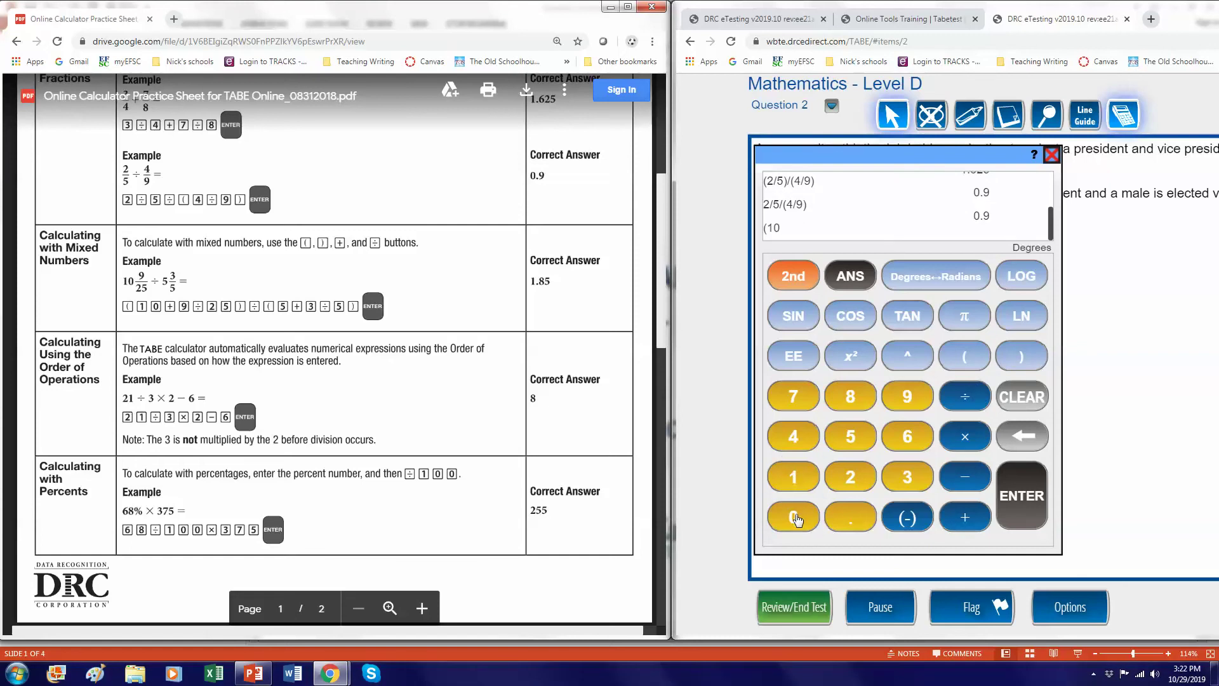
click(972, 518)
click(909, 397)
click(965, 396)
click(850, 477)
click(860, 437)
click(1023, 358)
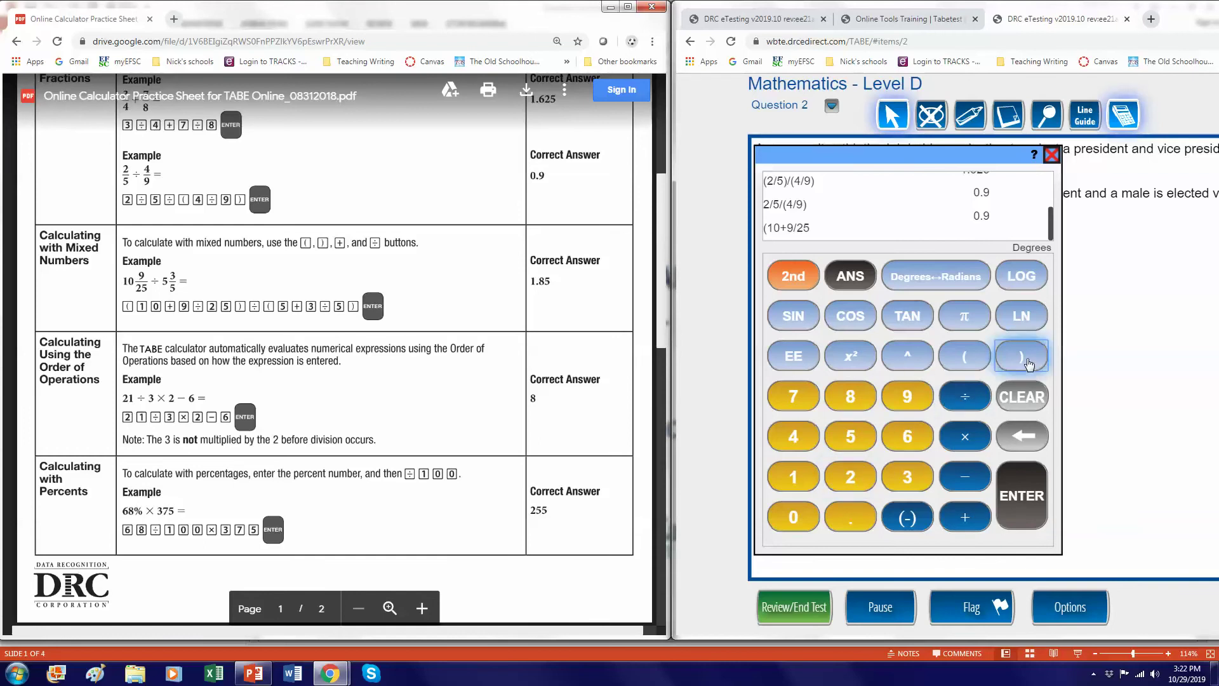
Step: Divide by (5+3/5) and evaluate the expression, getting 1.85
click(966, 396)
click(966, 362)
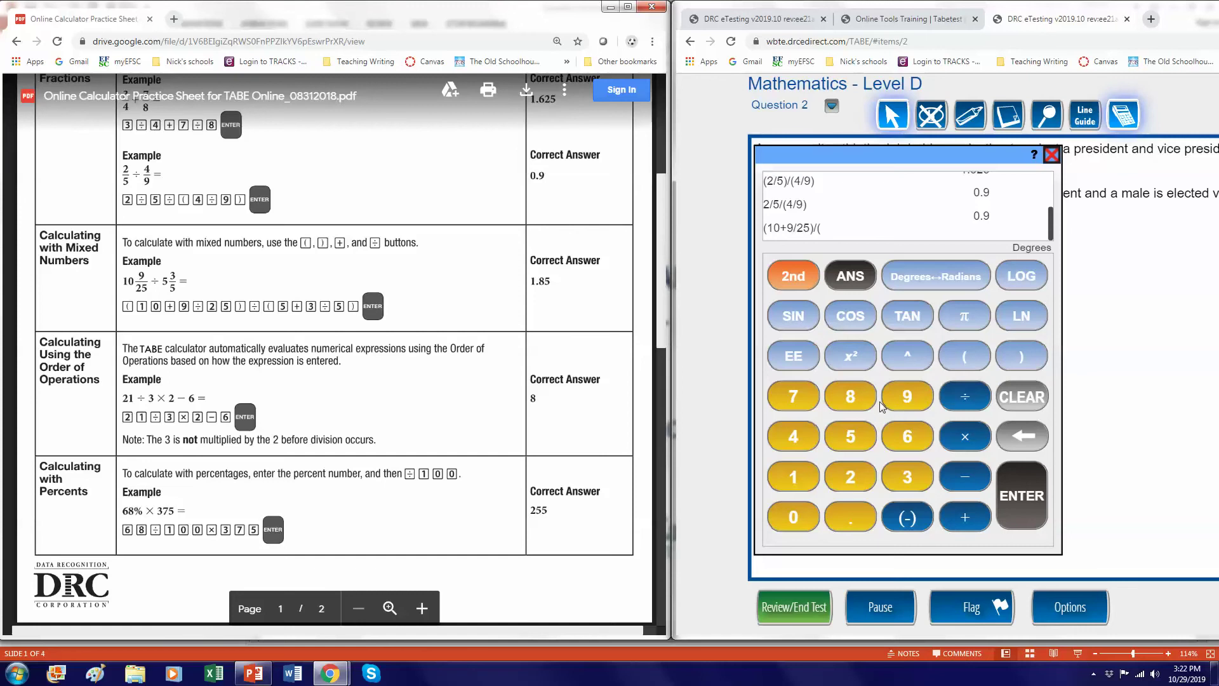
click(861, 436)
click(965, 518)
click(915, 467)
click(966, 396)
click(851, 437)
click(1036, 488)
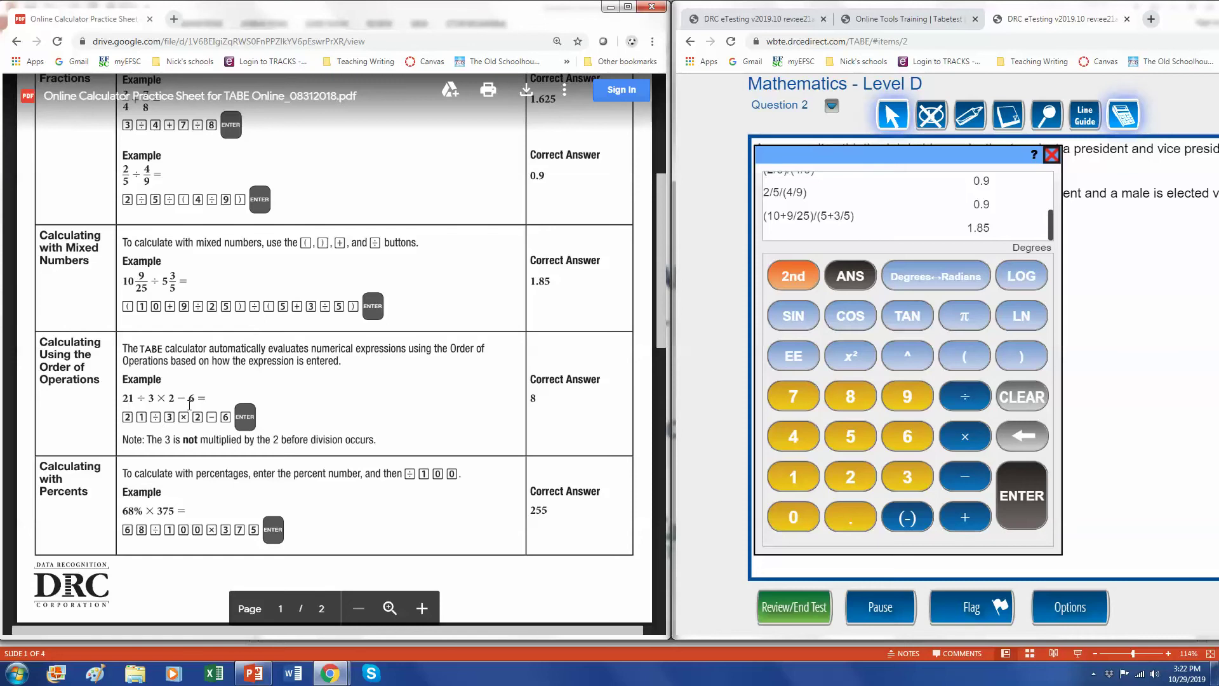
Step: Key 21 ÷ 3 × 2 − 6 and evaluate it, giving 8
click(851, 480)
click(793, 477)
click(965, 396)
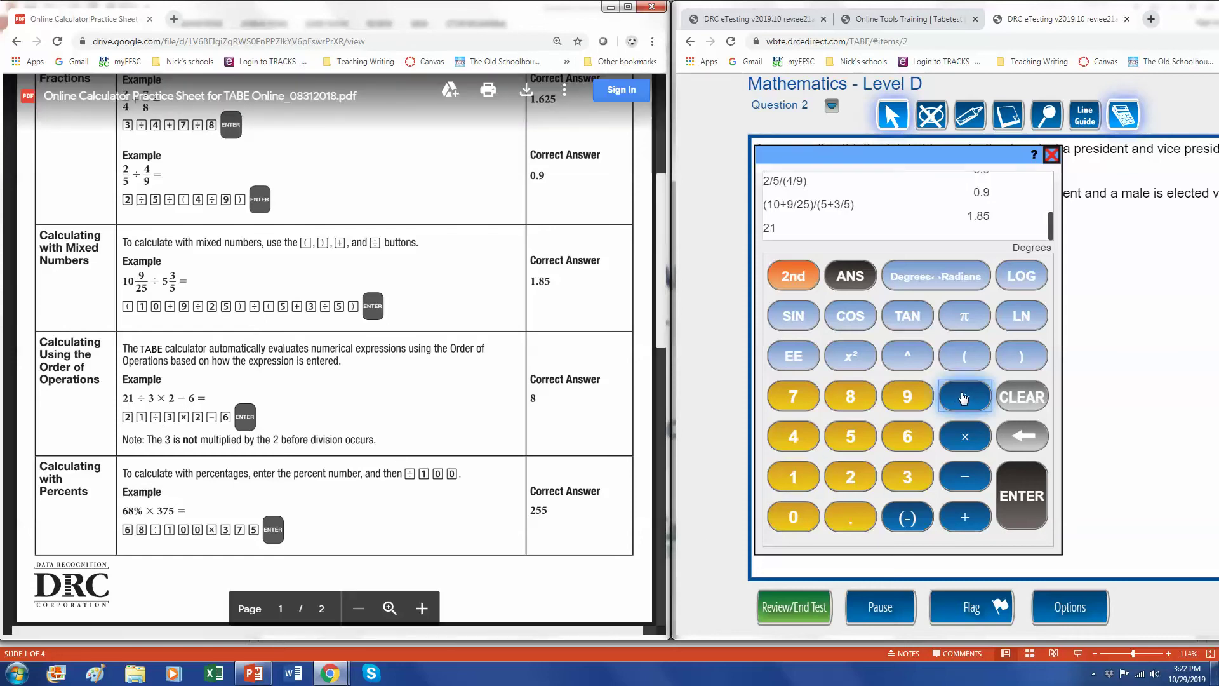
click(915, 485)
click(941, 449)
click(856, 475)
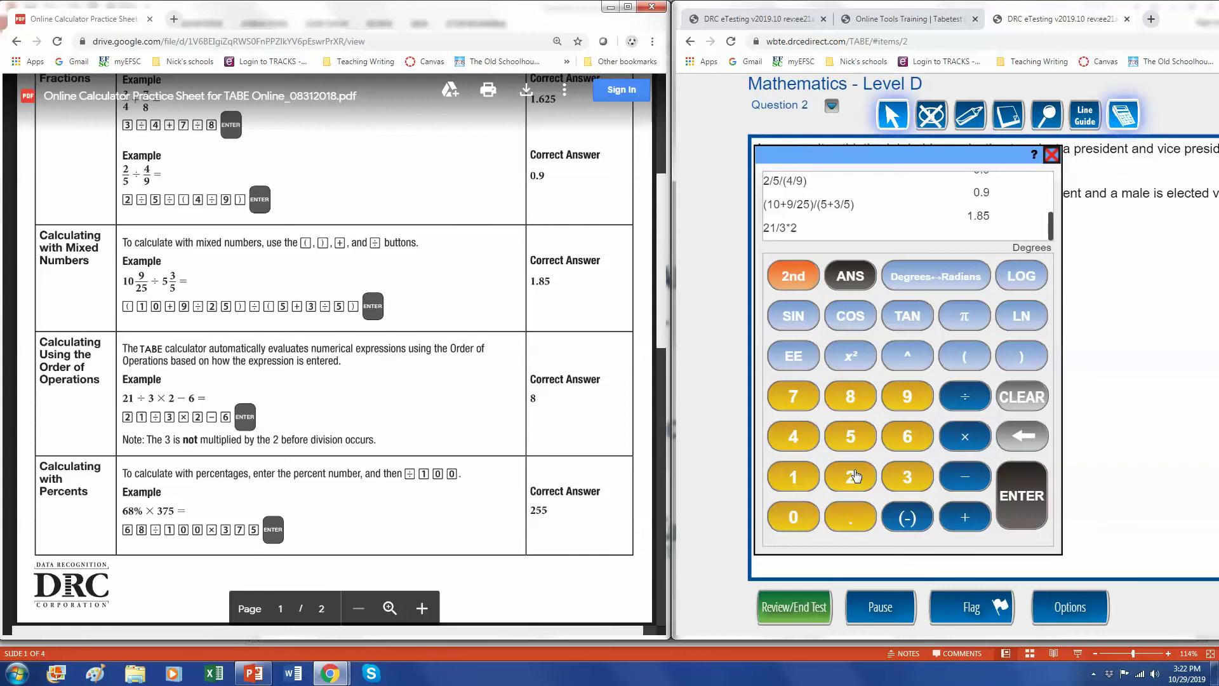
click(974, 485)
click(920, 448)
click(1021, 492)
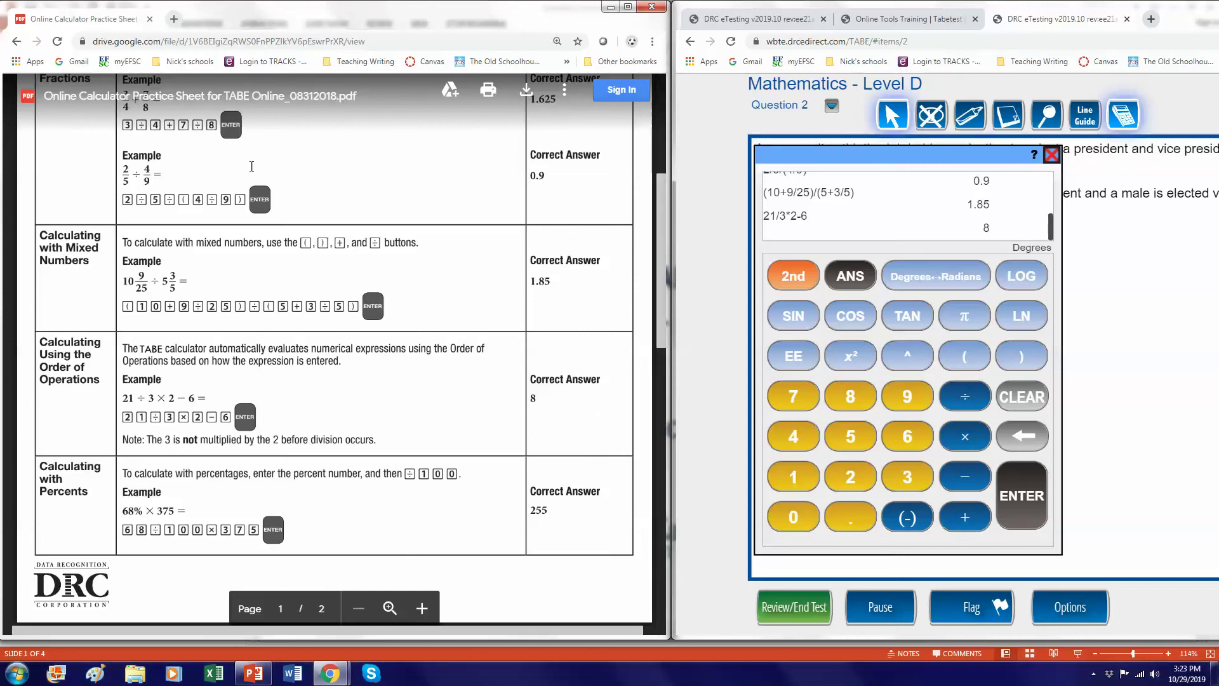
Step: Scroll the practice sheet to the percents row and compute 68/100, getting 0.68
scroll(325, 460, up, 2)
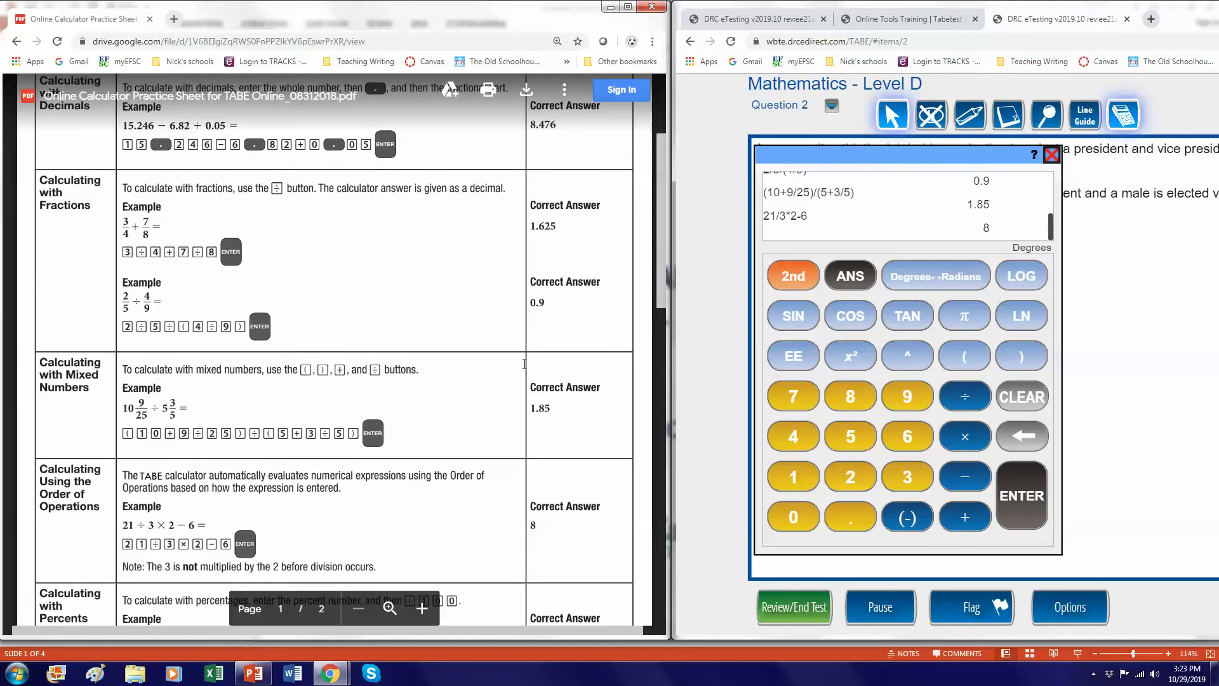
scroll(525, 363, down, 9)
scroll(518, 379, up, 3)
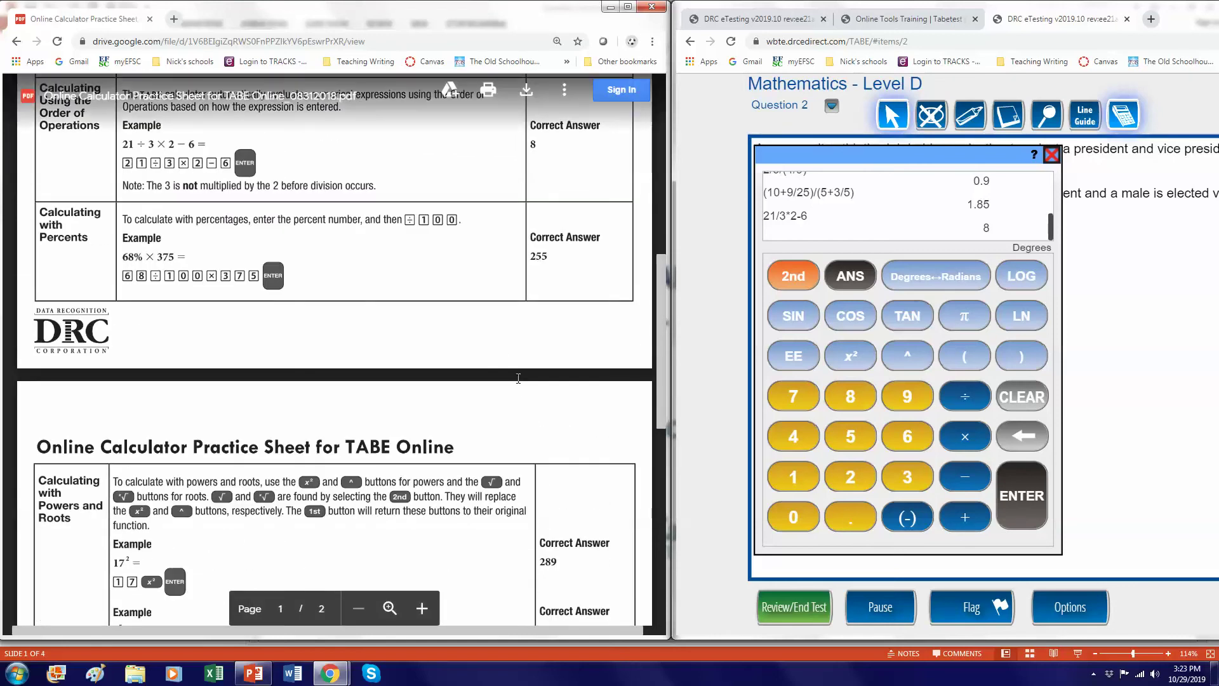
scroll(504, 359, down, 1)
scroll(504, 358, up, 2)
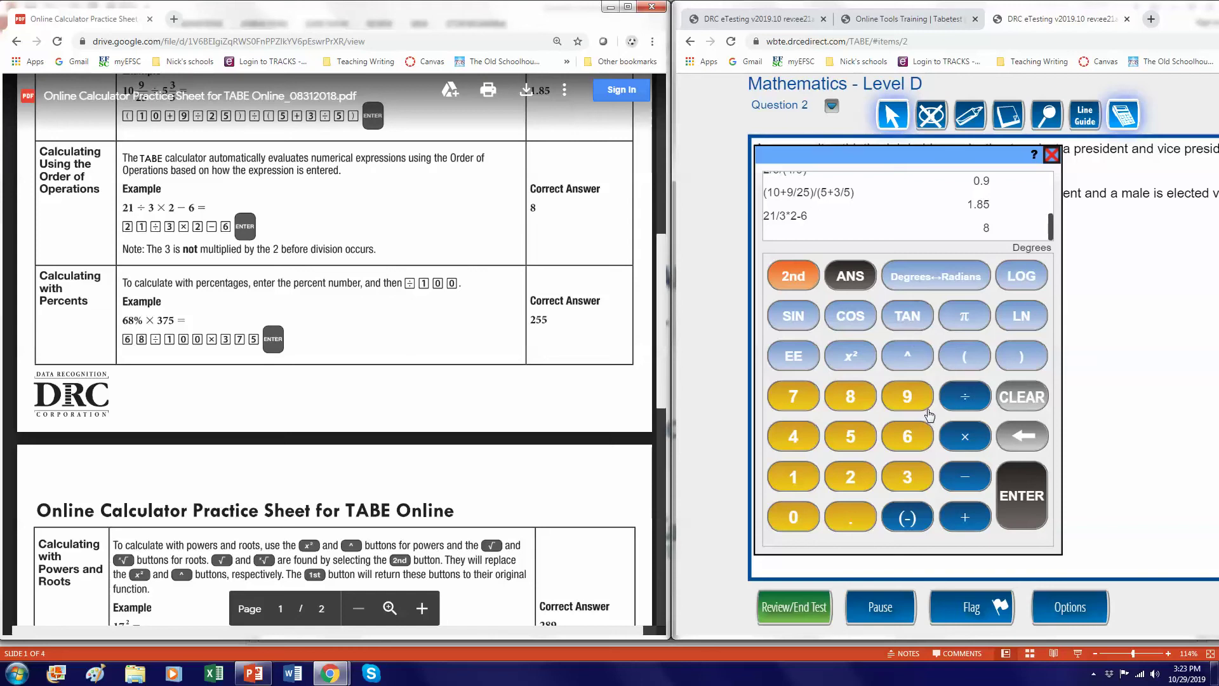
click(908, 438)
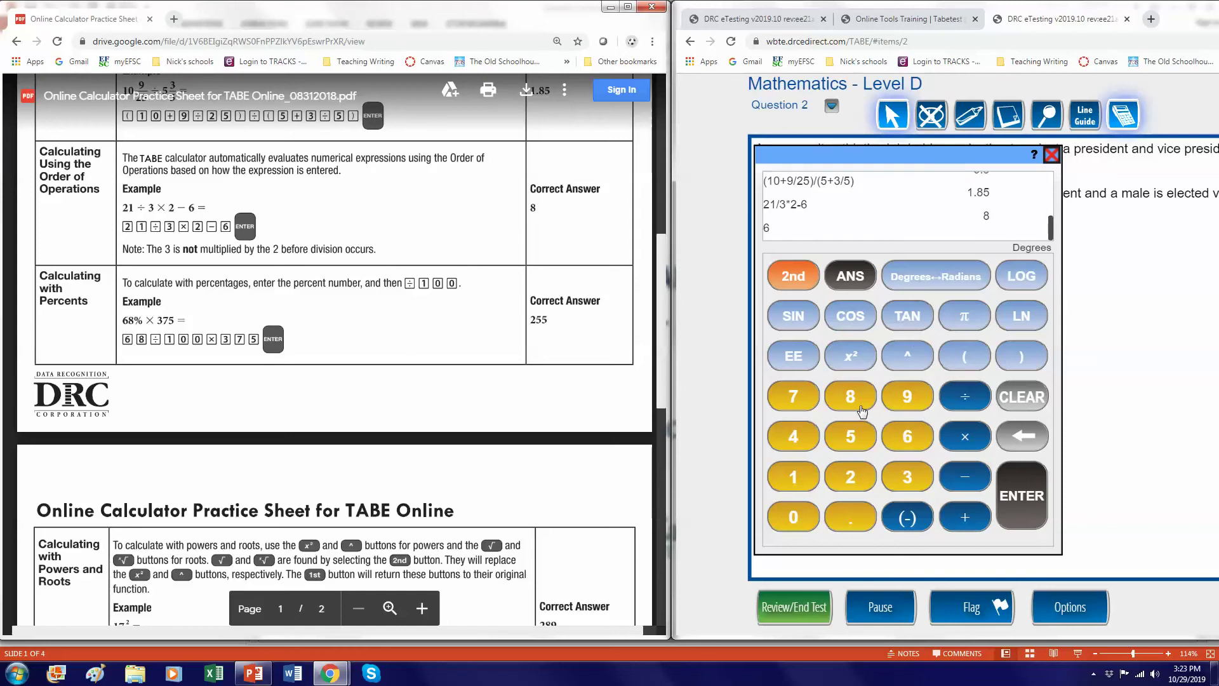
click(862, 411)
click(959, 393)
click(792, 482)
click(795, 518)
click(795, 518)
click(1025, 509)
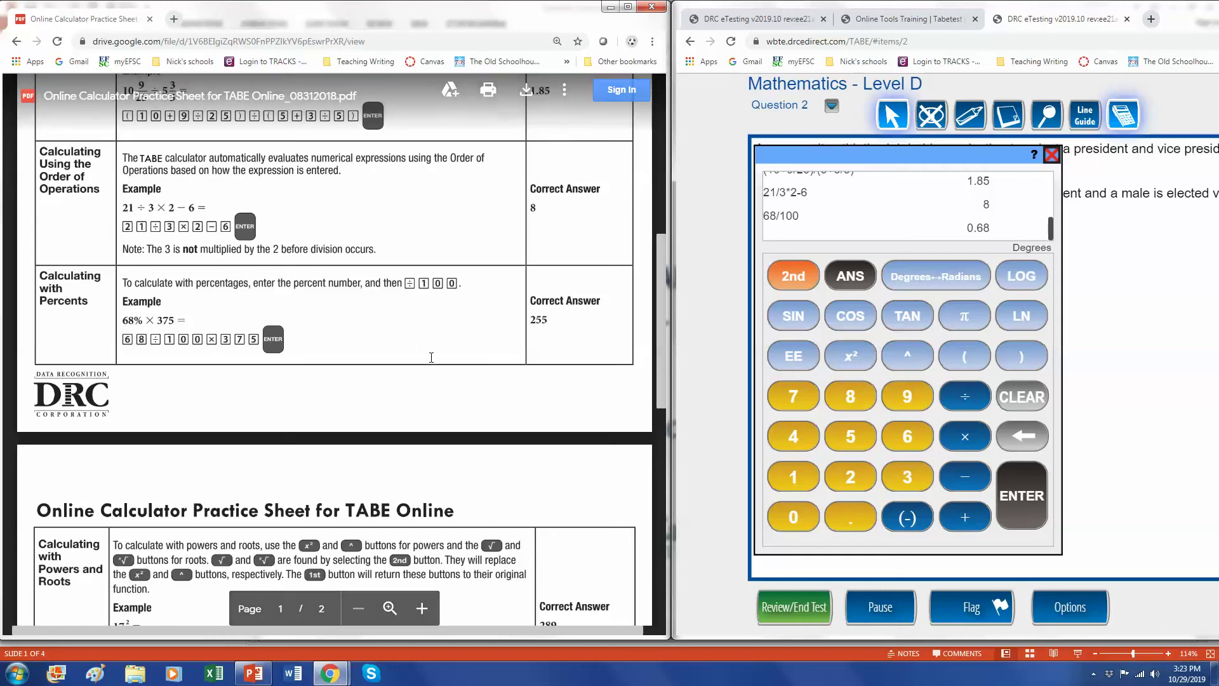
Step: Compute 68/100 × 375, removing a stray minus sign, to get 255
click(898, 439)
click(854, 399)
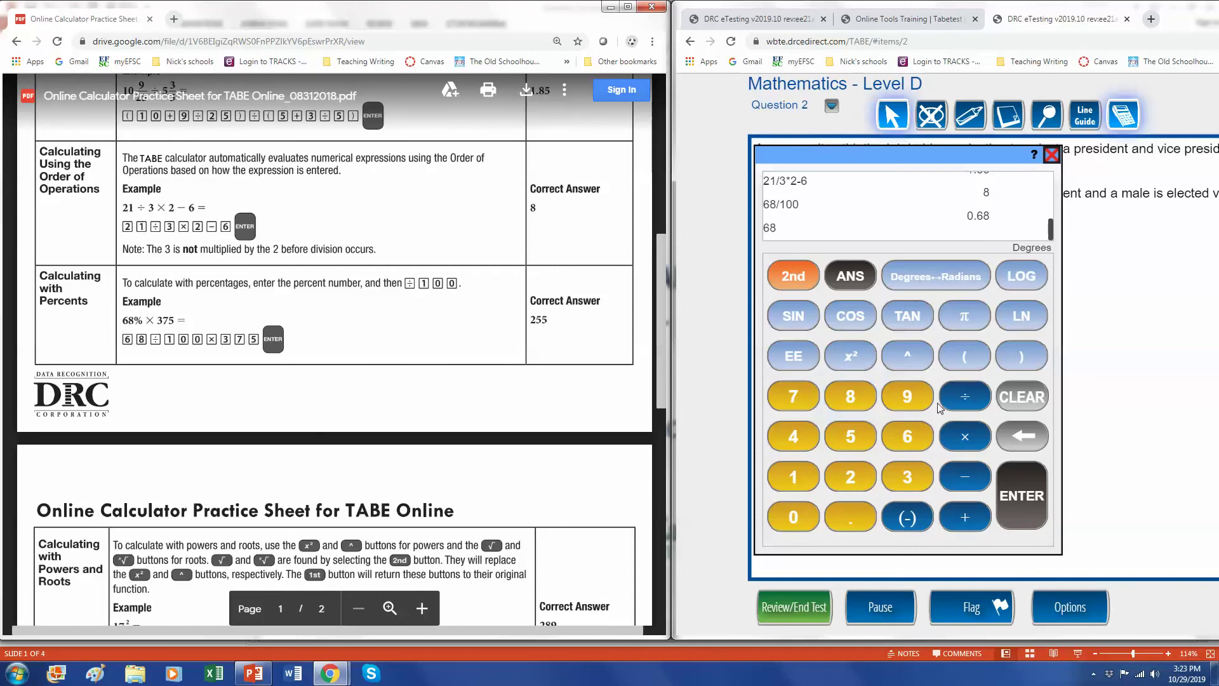
click(960, 401)
click(810, 476)
click(811, 512)
click(810, 515)
click(968, 444)
click(907, 481)
click(795, 401)
click(850, 436)
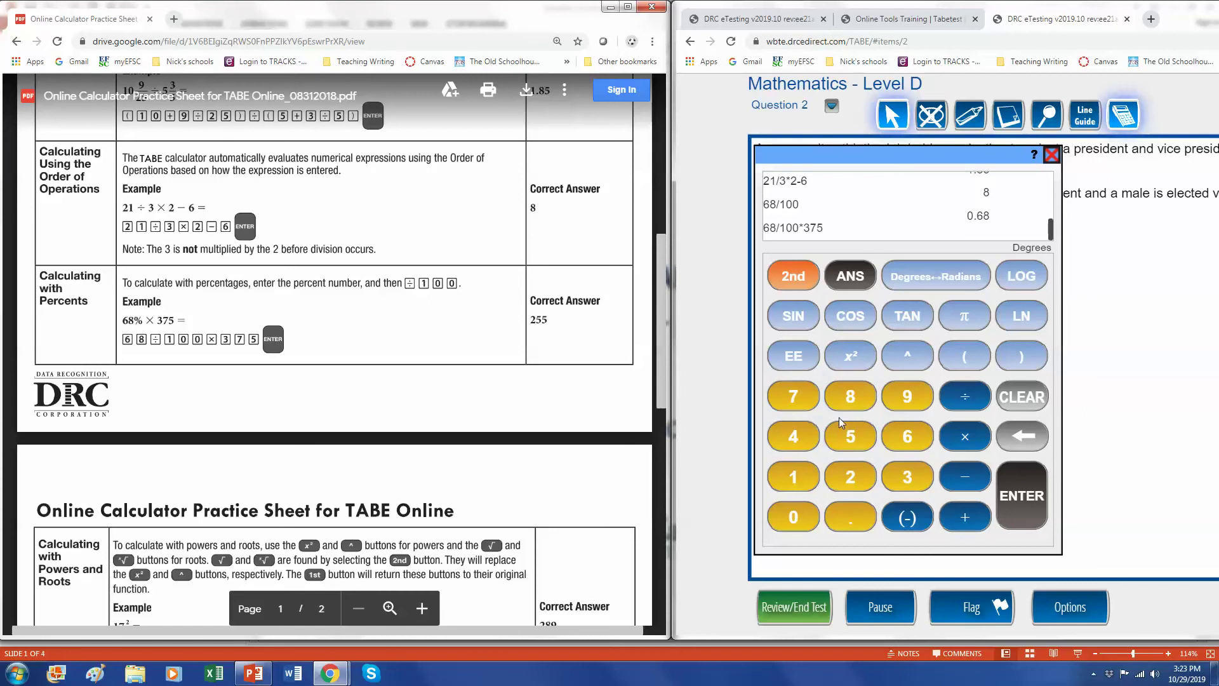
click(990, 480)
click(1021, 437)
click(1013, 497)
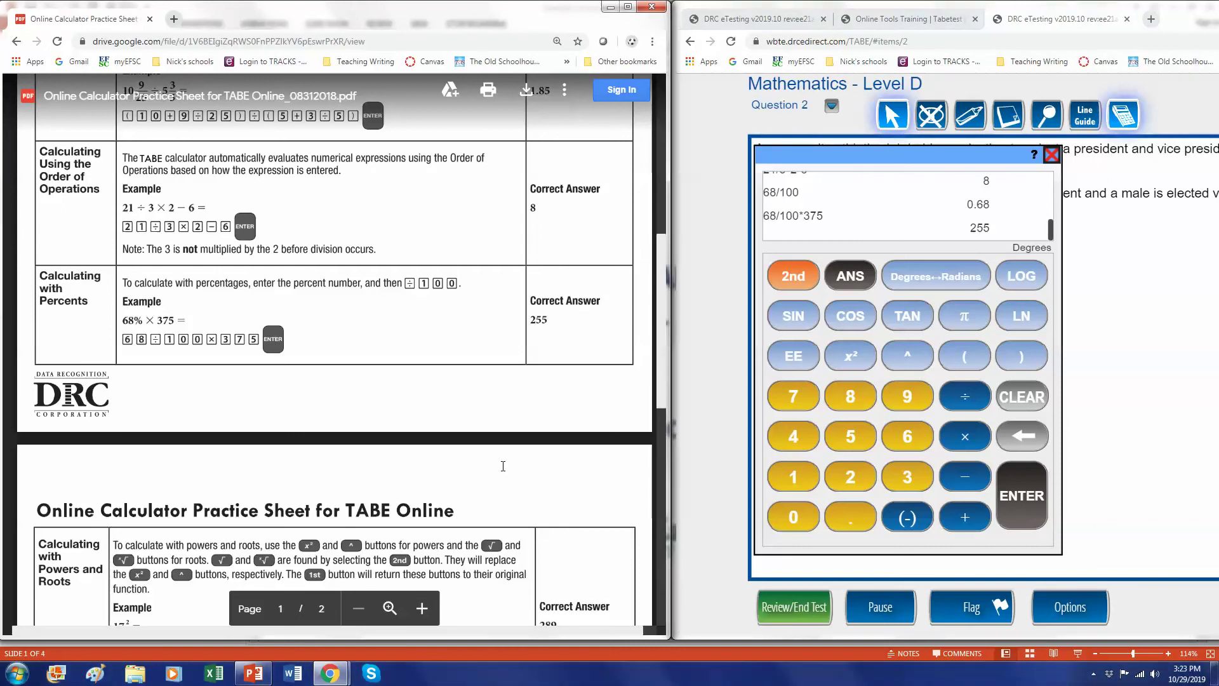
scroll(464, 459, down, 1)
Step: Square 17 with the x² key, getting 289
scroll(463, 459, down, 6)
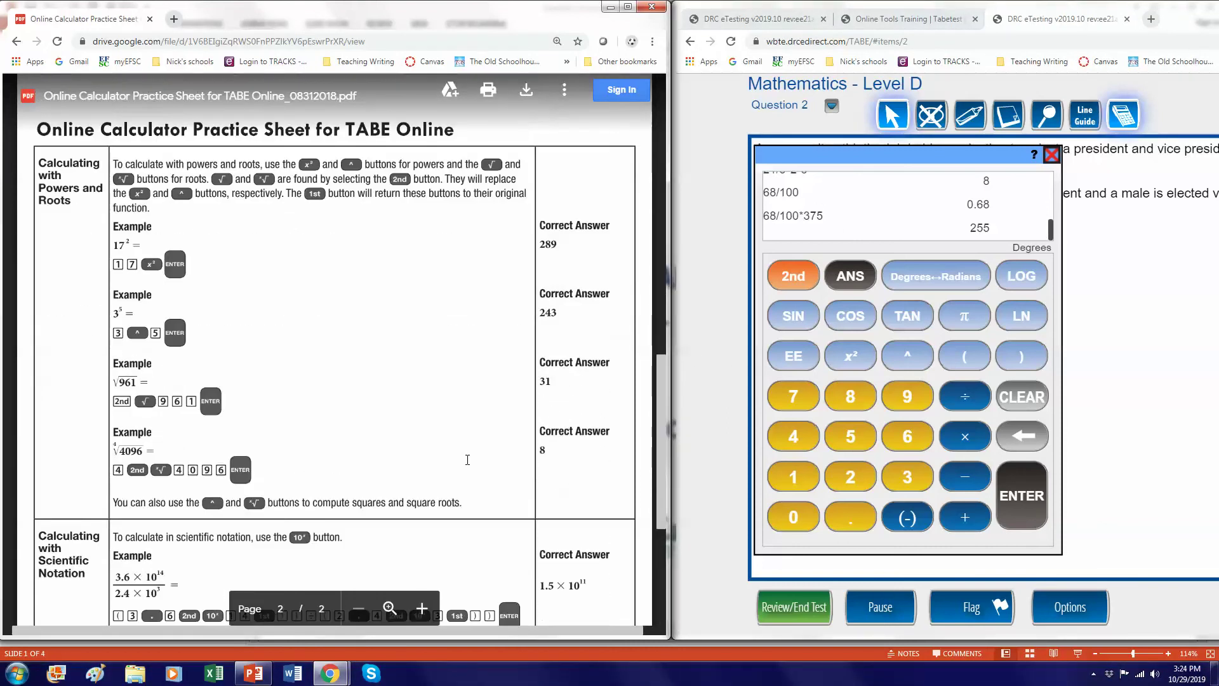
scroll(504, 433, down, 1)
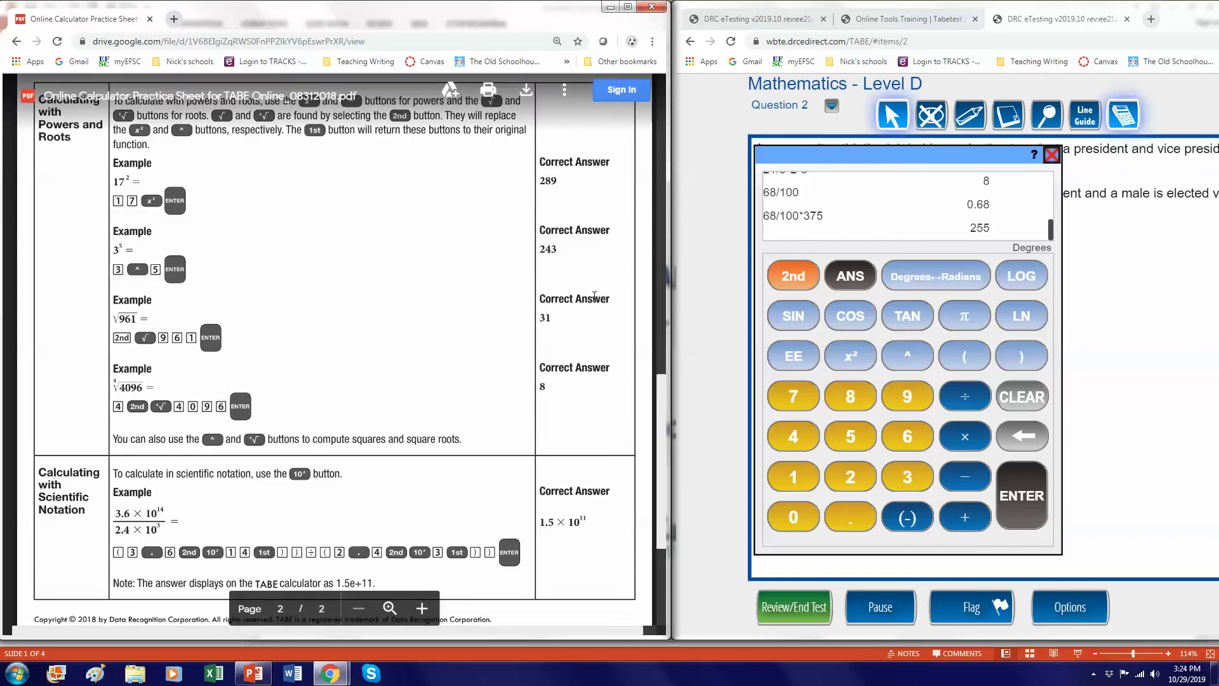
click(787, 486)
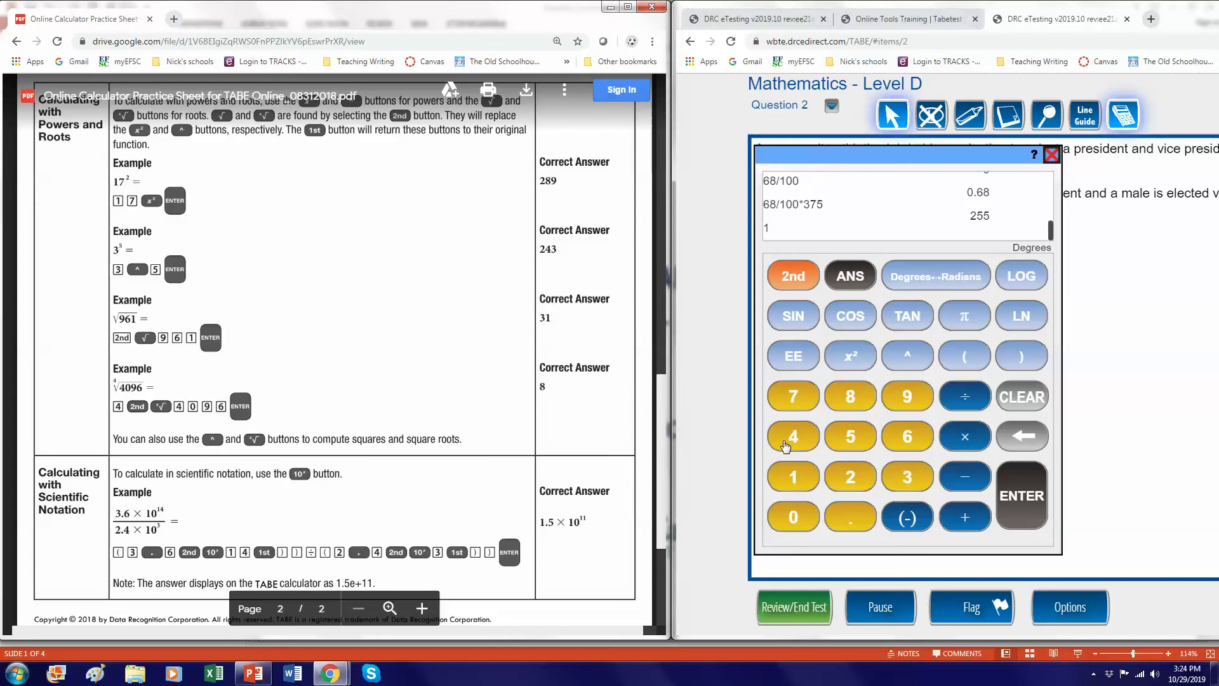
click(799, 405)
click(851, 356)
click(1024, 501)
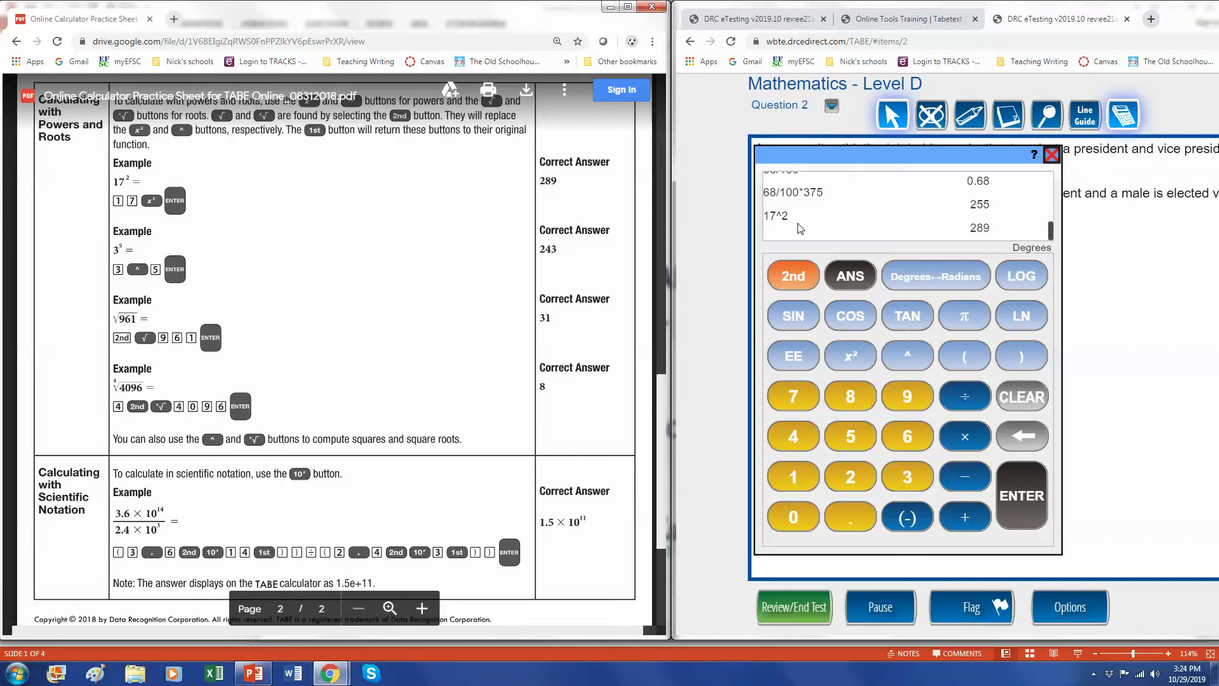
Step: Raise 3 to the fifth power with the ^ key, getting 243
click(909, 477)
click(898, 350)
click(869, 442)
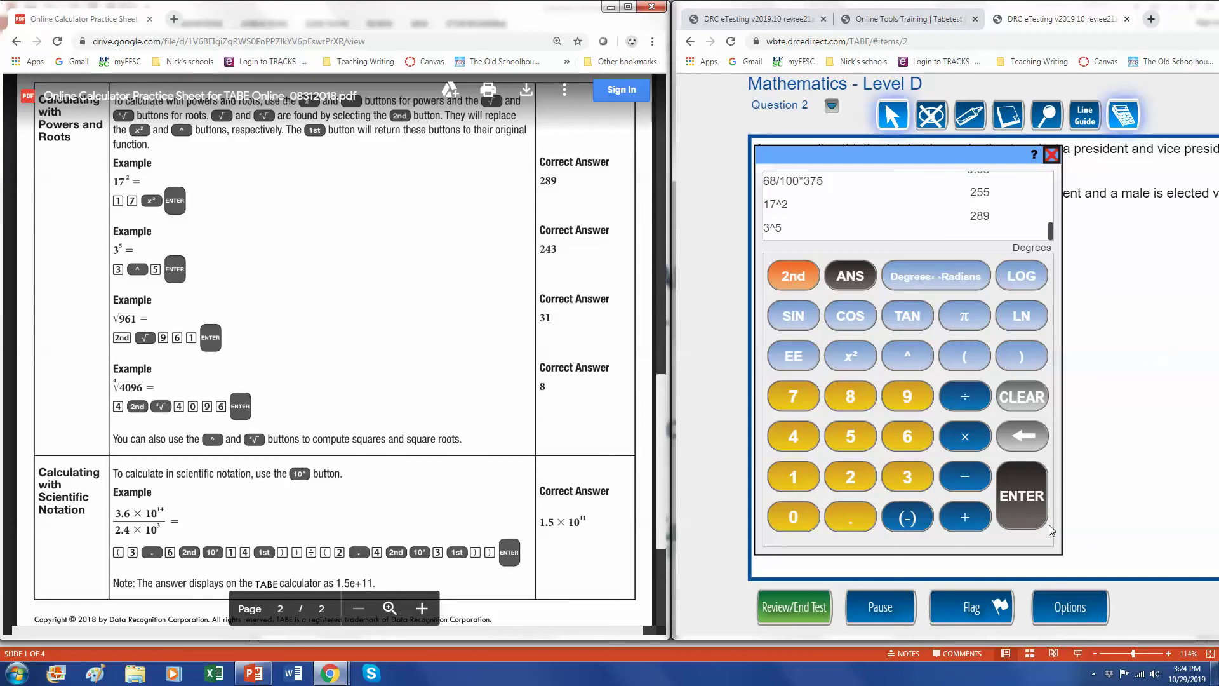
click(1019, 492)
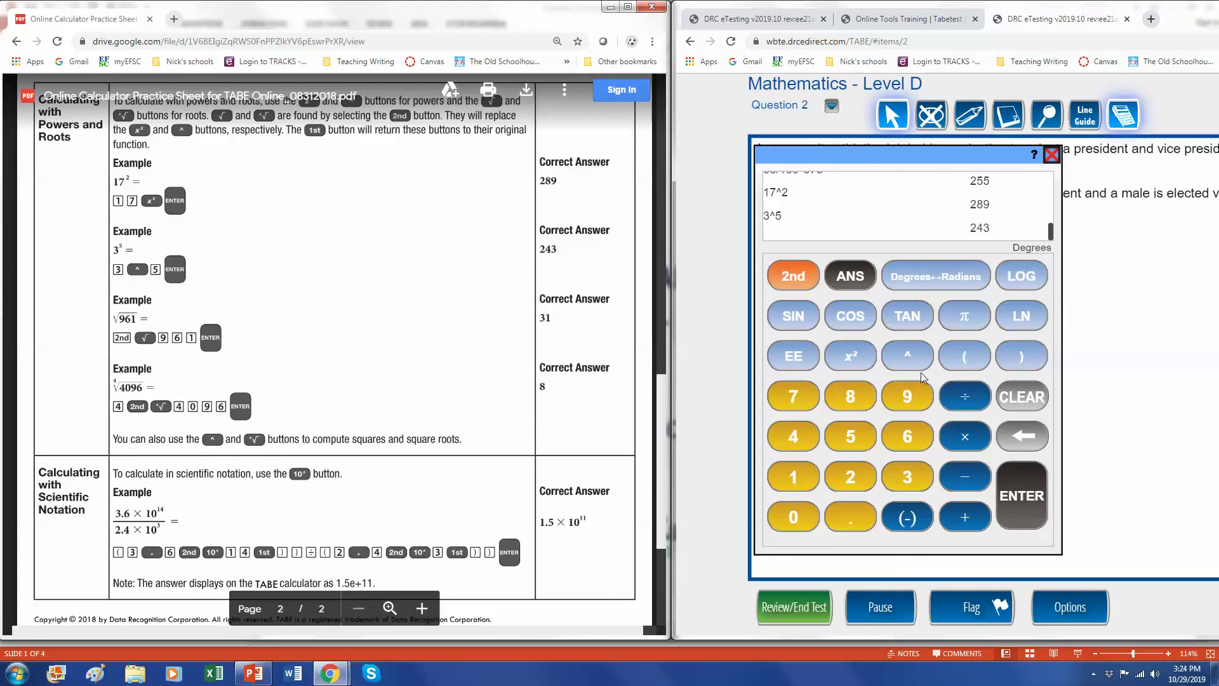
Step: Compute the square root of 961 on the calculator, giving 31
click(795, 284)
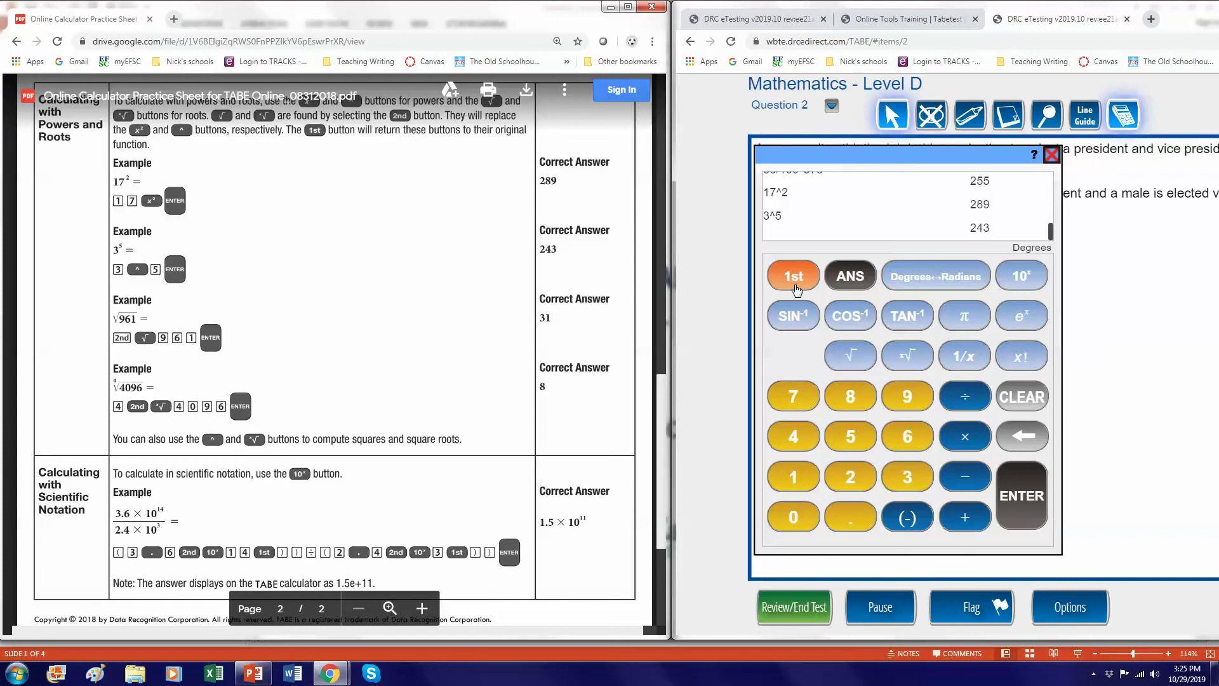
click(860, 360)
click(907, 396)
click(907, 436)
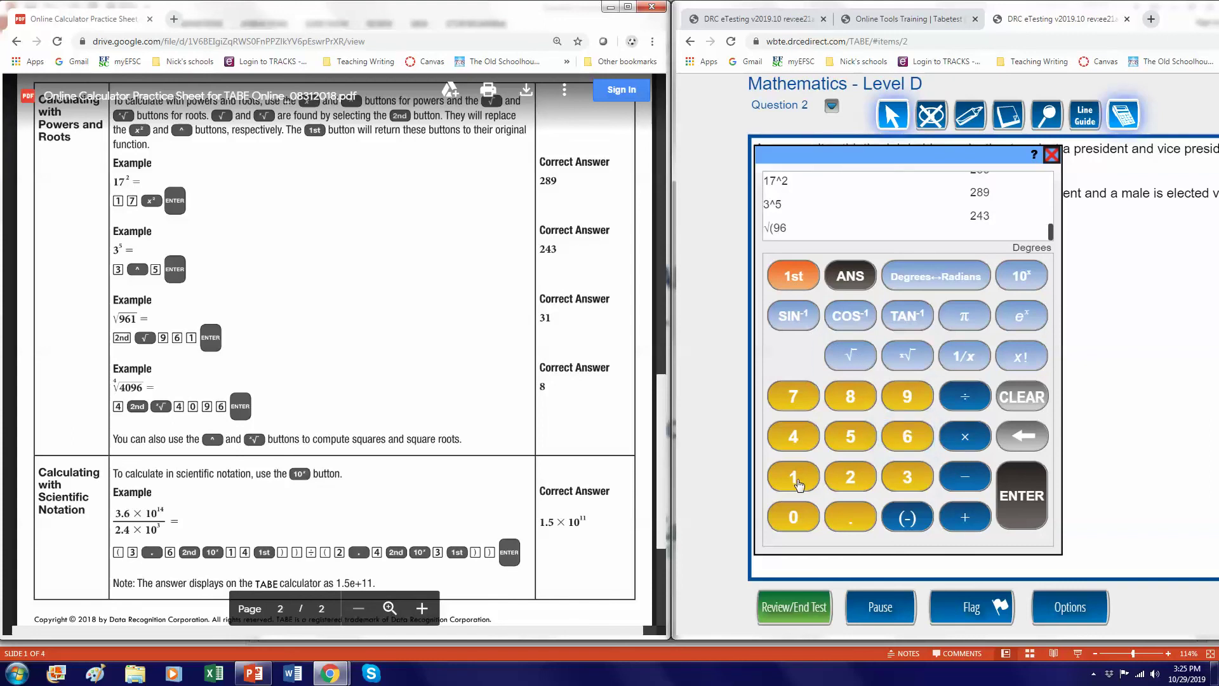
click(798, 483)
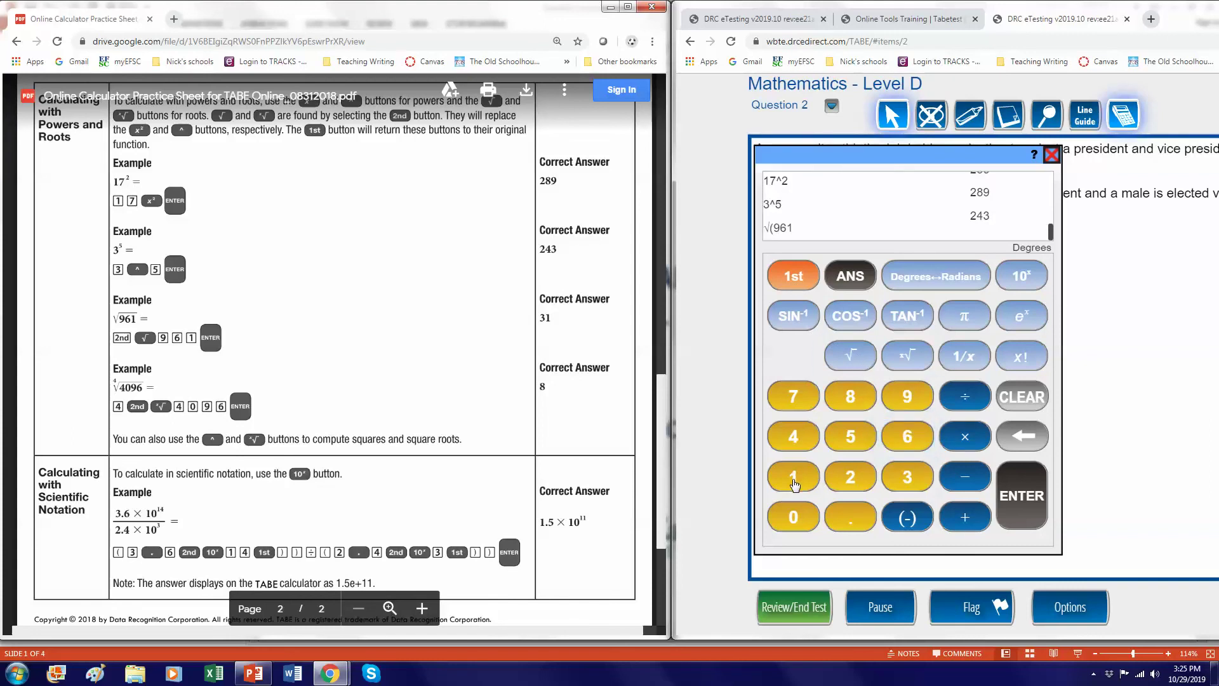
click(1029, 499)
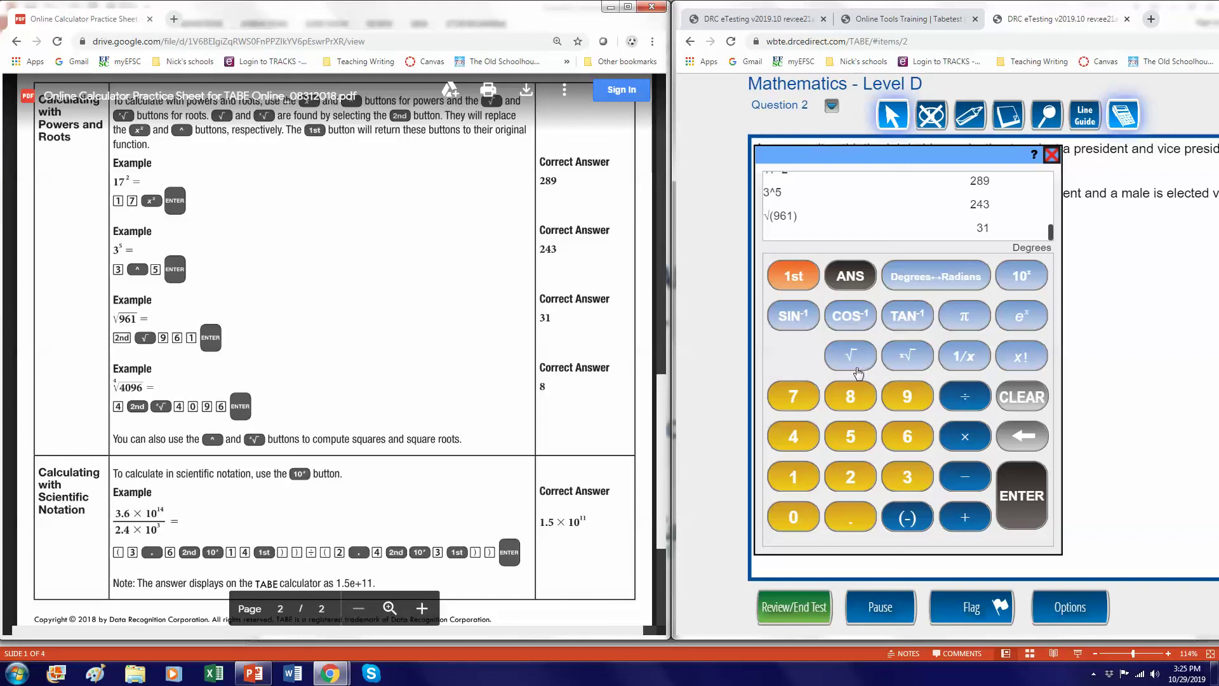
Step: Compute the fourth root of 4096 using the x√ function, giving 8
click(793, 279)
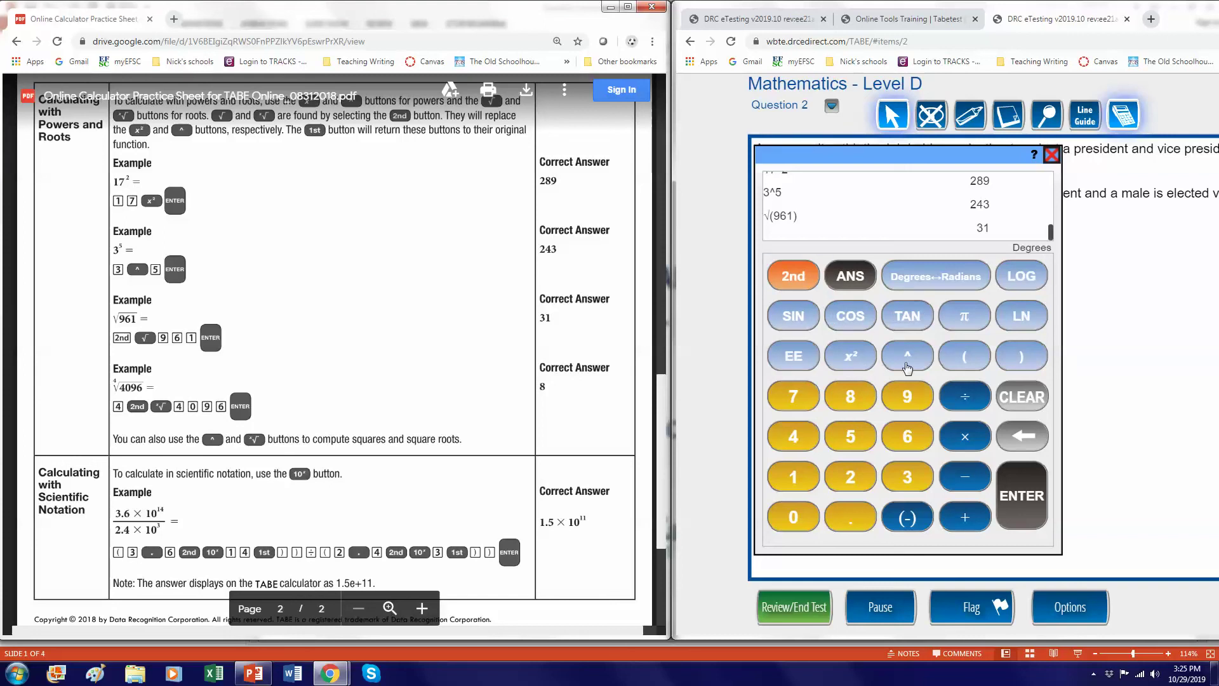
click(793, 279)
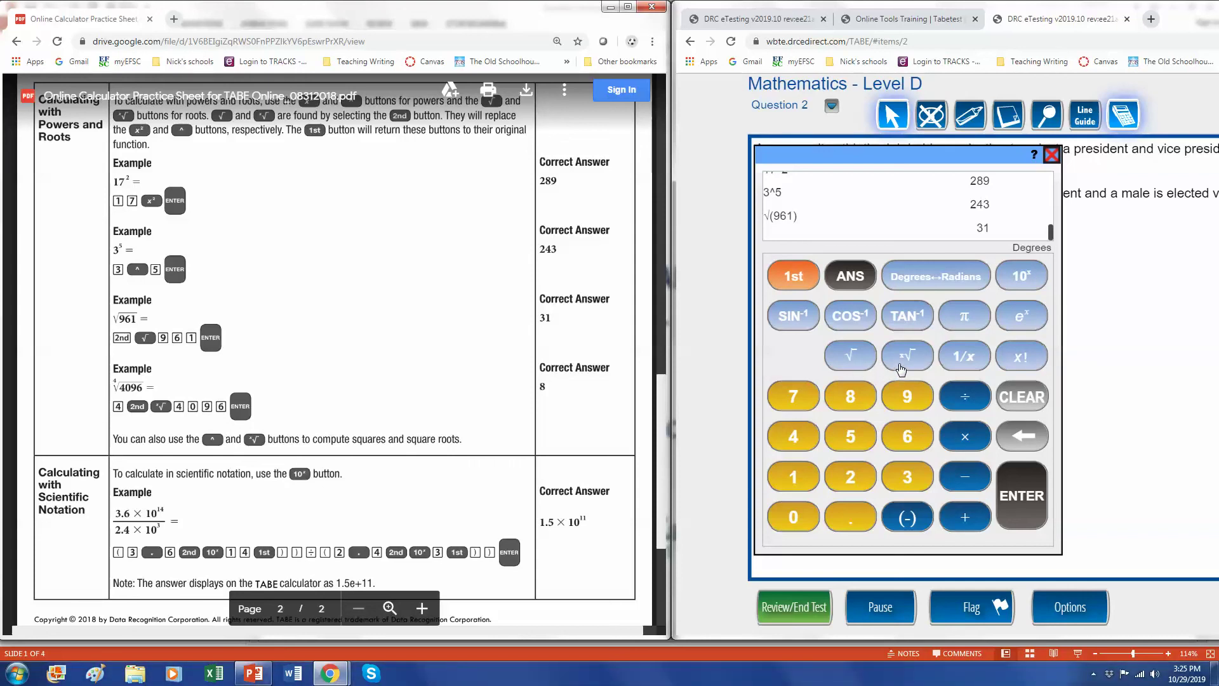
click(812, 429)
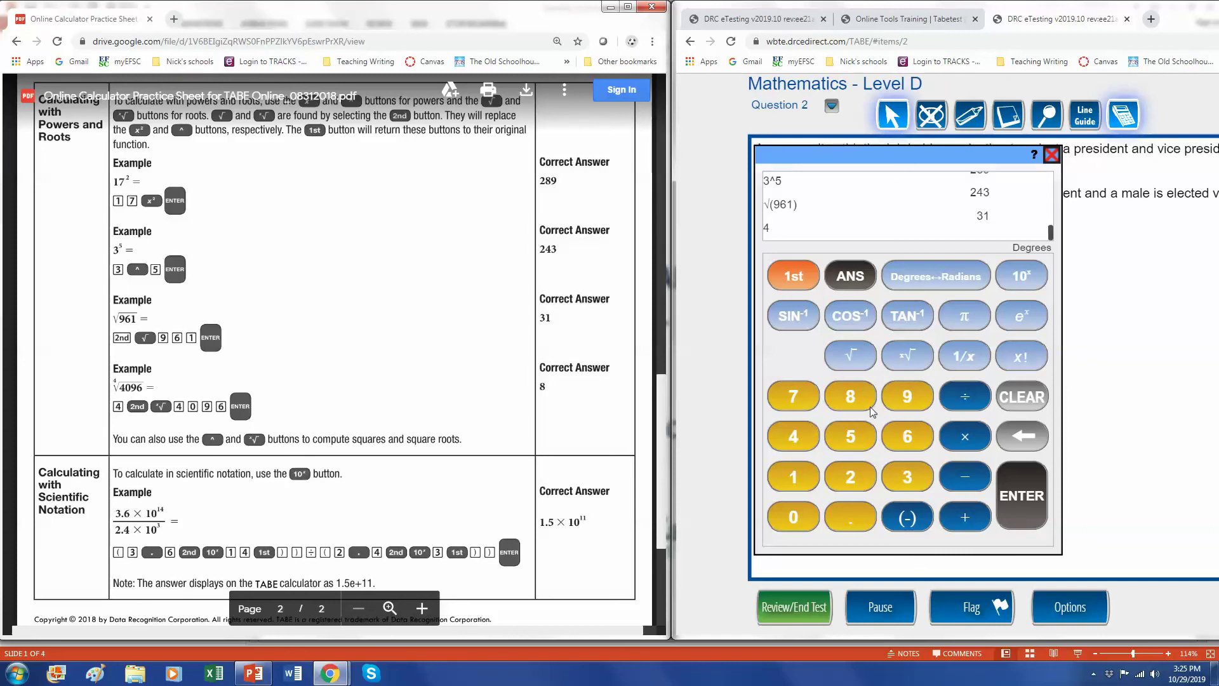
click(920, 362)
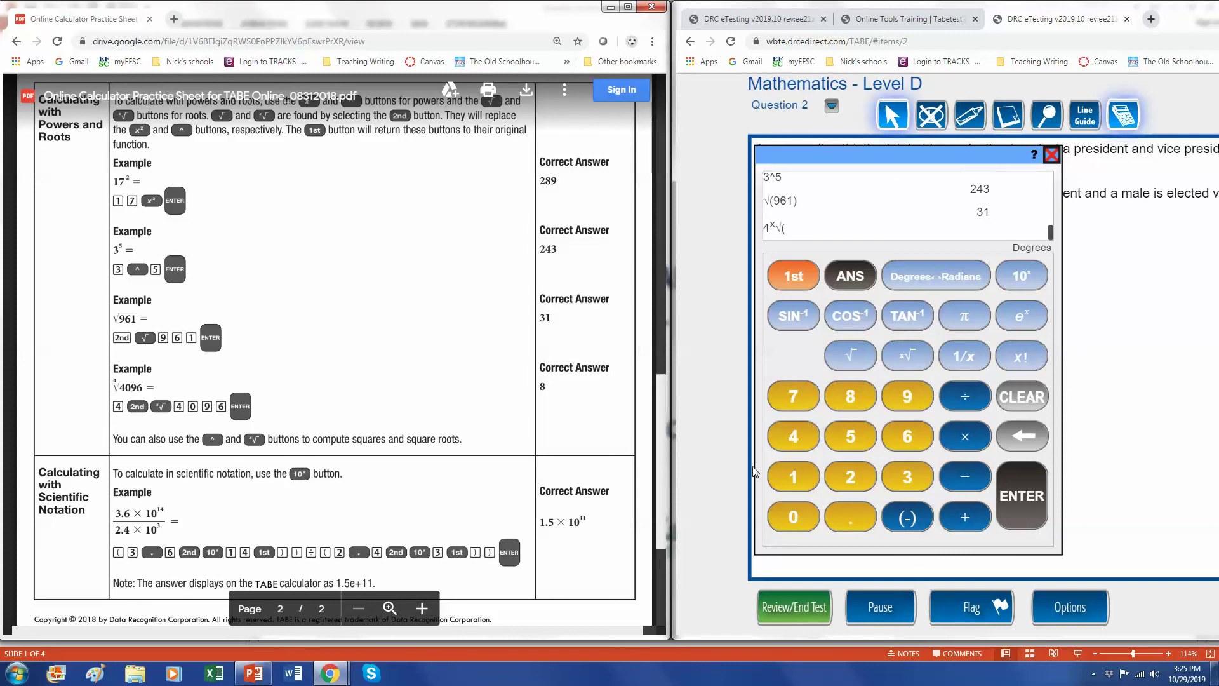
click(793, 438)
click(793, 515)
click(907, 396)
click(907, 436)
click(1034, 498)
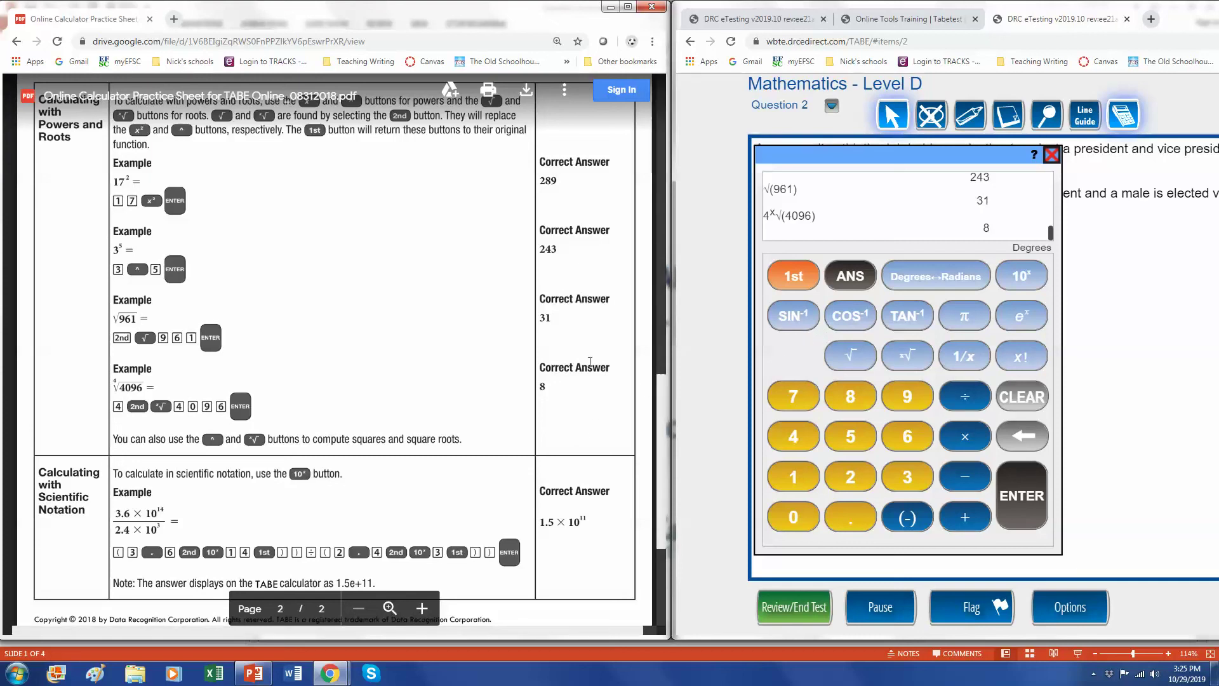
Step: Enter the numerator (3.6*10^(14)) on the calculator
scroll(586, 411, down, 4)
scroll(586, 410, up, 1)
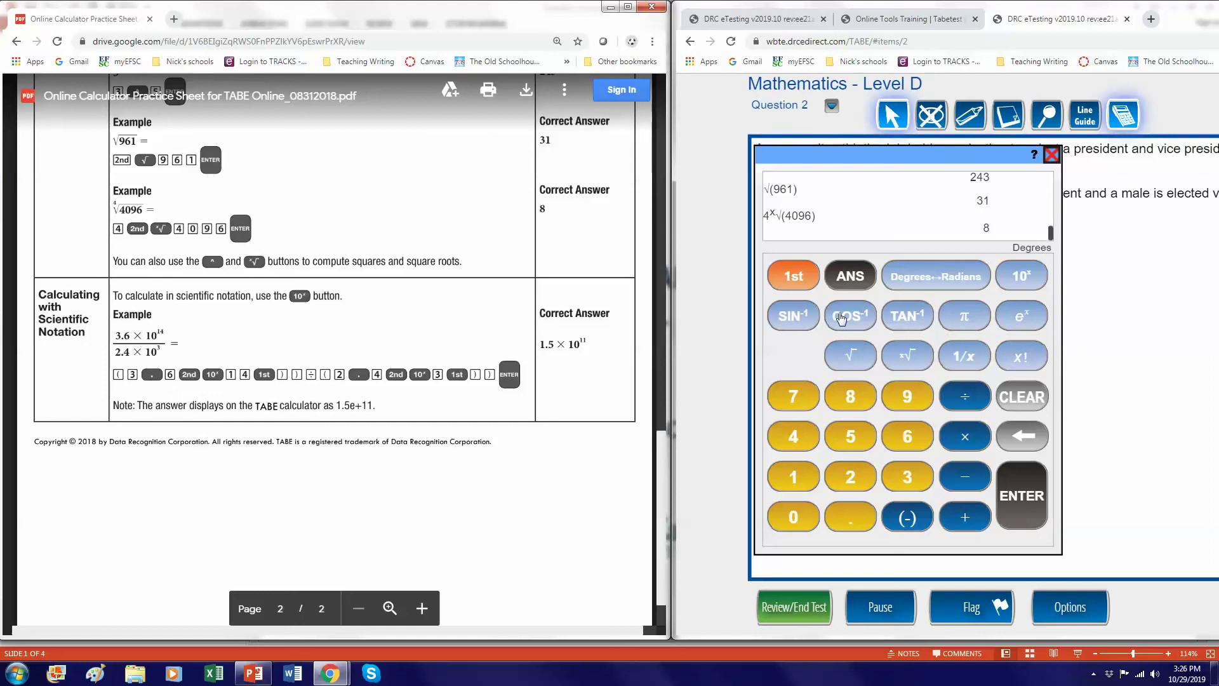
click(811, 288)
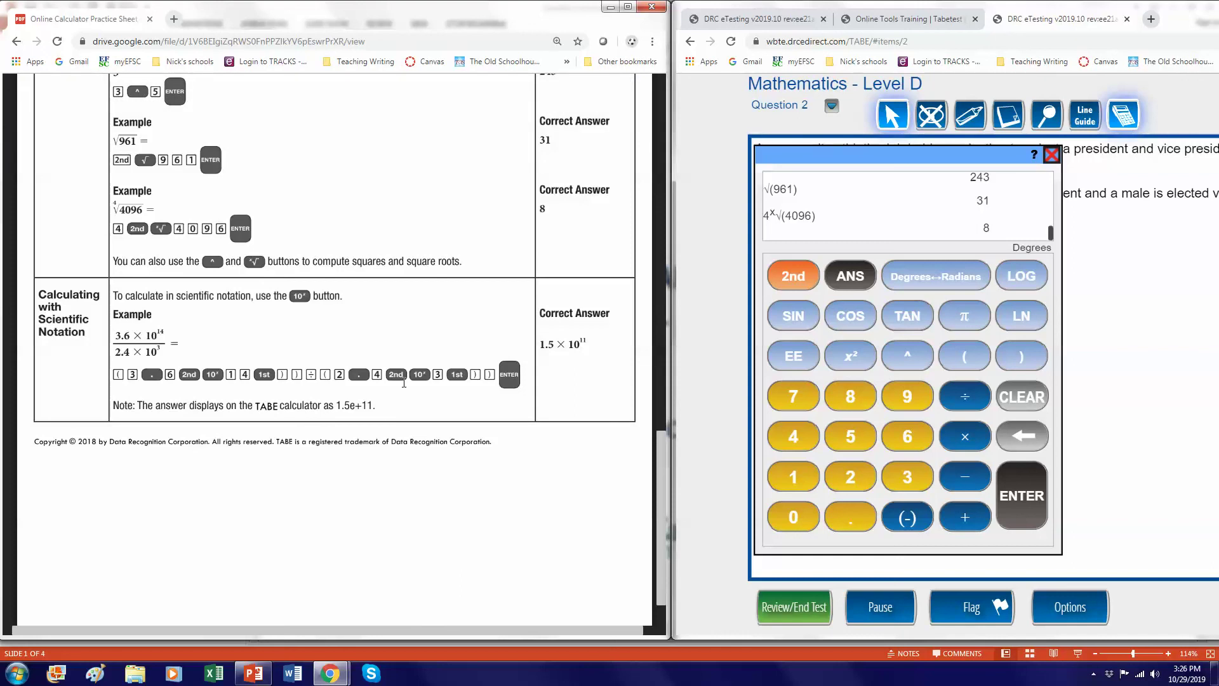
click(956, 360)
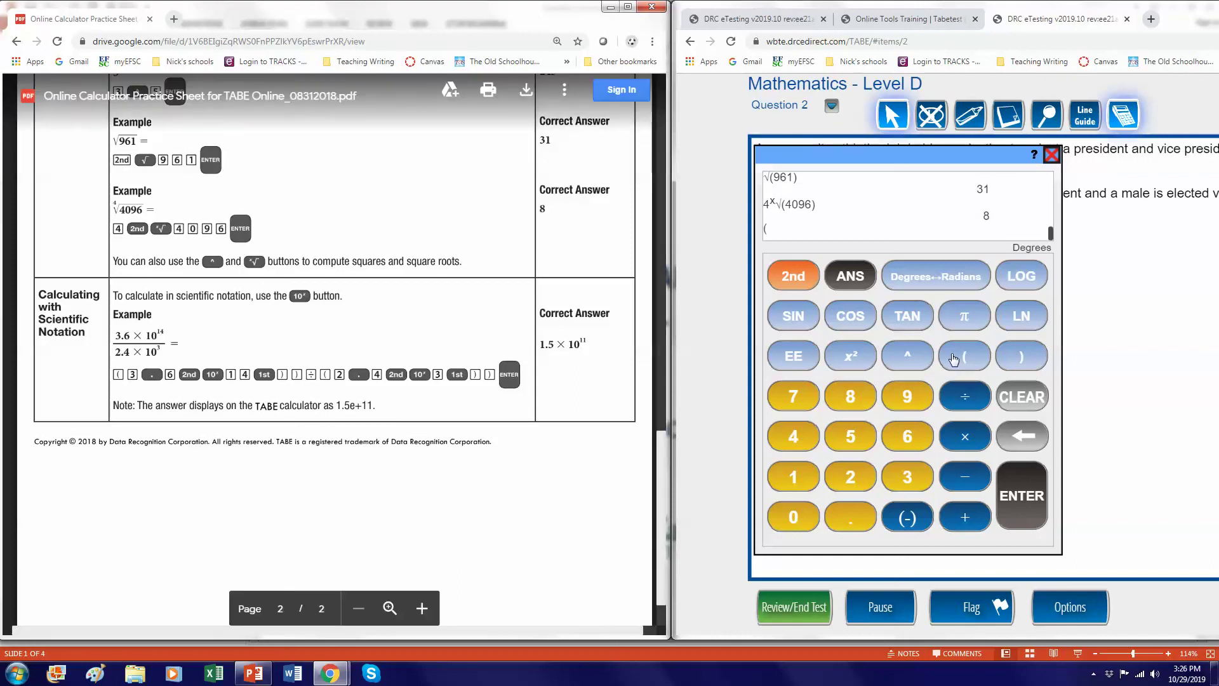
click(908, 476)
click(855, 522)
click(907, 443)
click(791, 279)
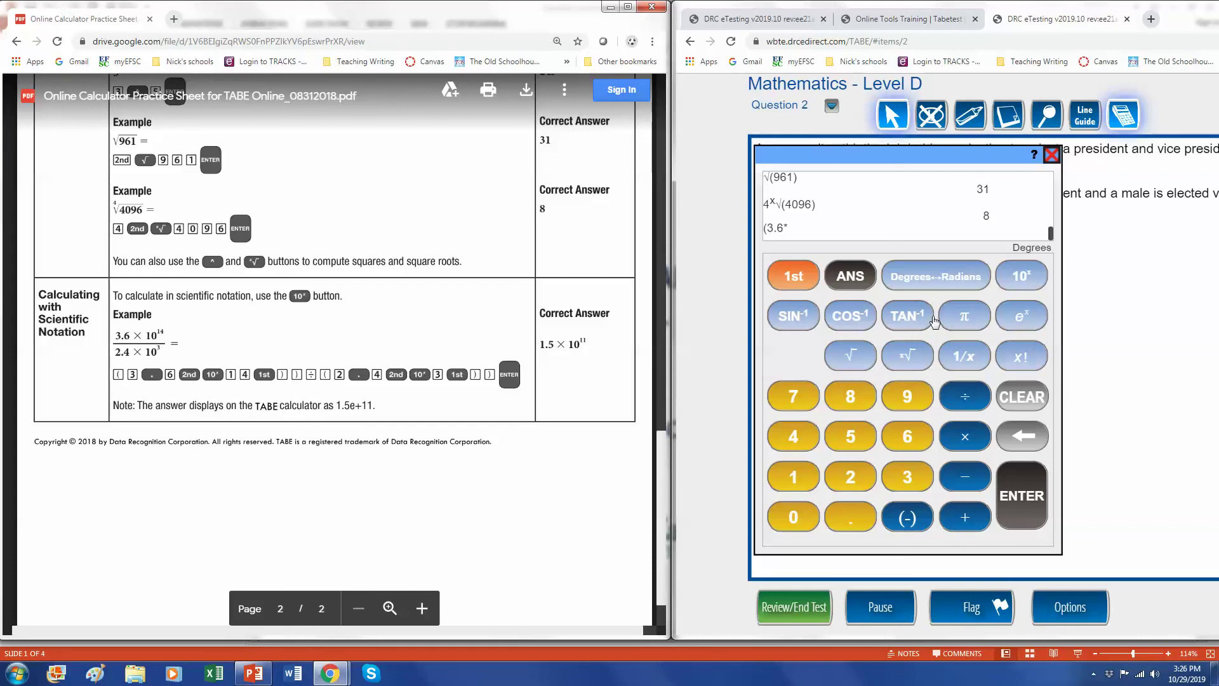
click(1039, 285)
click(794, 486)
click(790, 433)
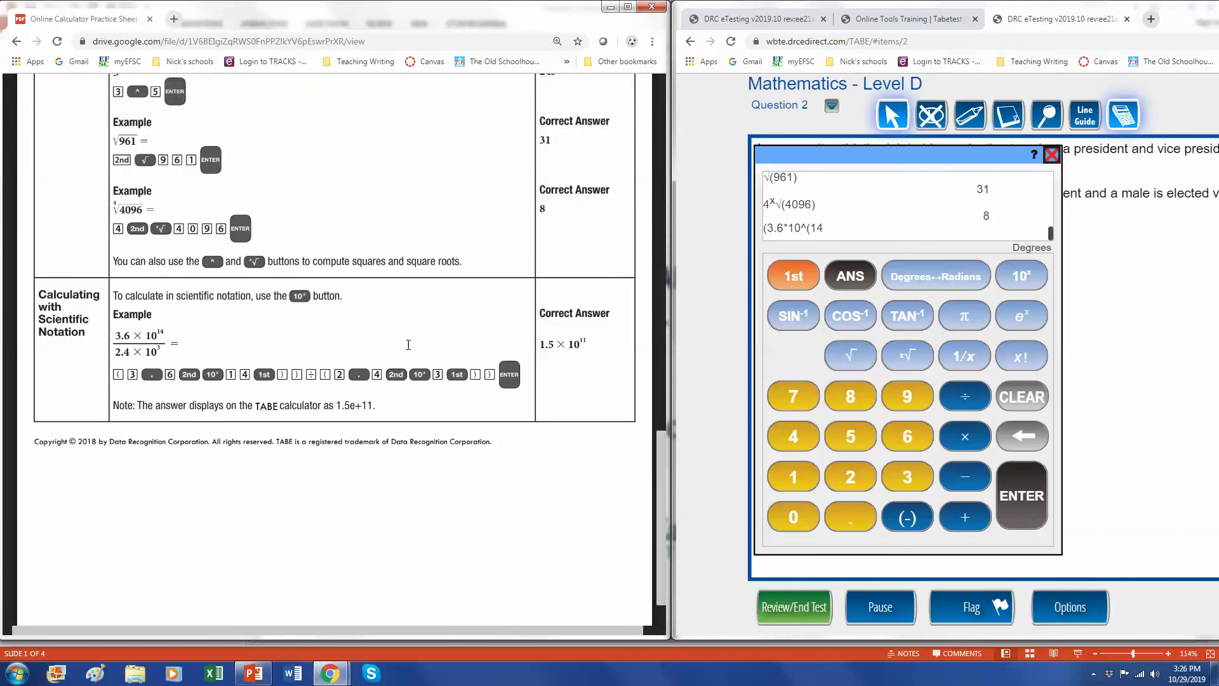
click(793, 279)
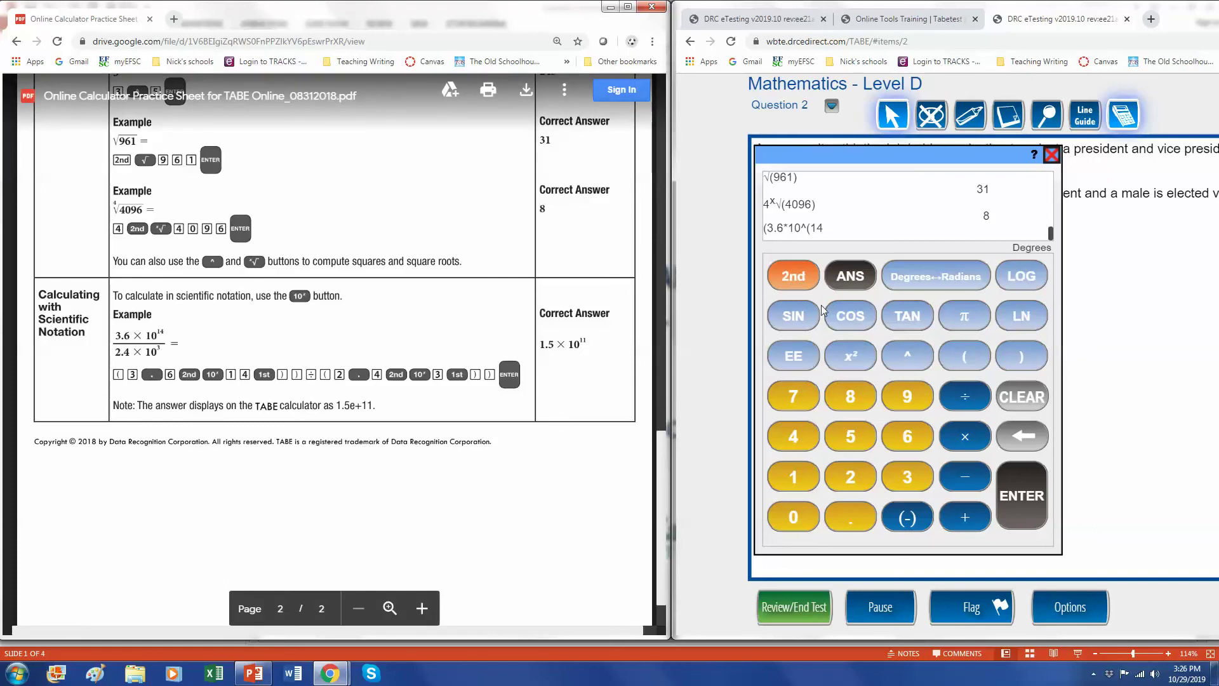
click(1023, 359)
click(1023, 359)
Step: Divide by (2.4*10^(3)) and evaluate the expression to get 1.5e+11
click(965, 398)
click(966, 360)
click(868, 486)
click(852, 527)
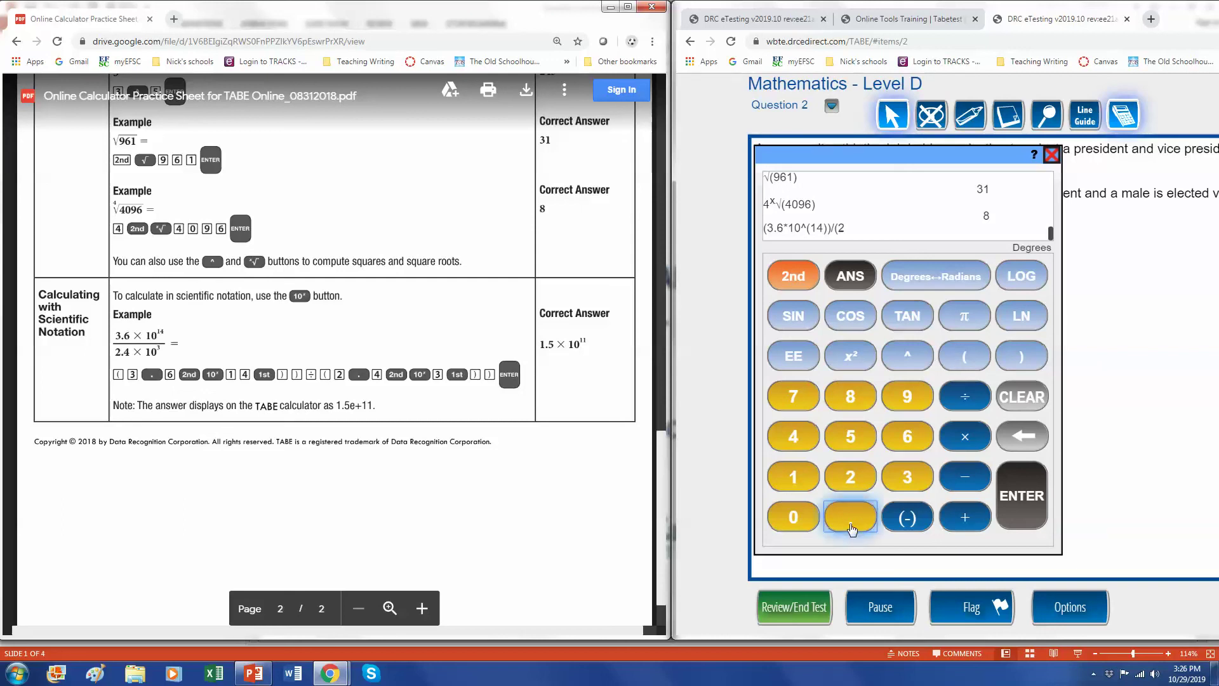
click(793, 436)
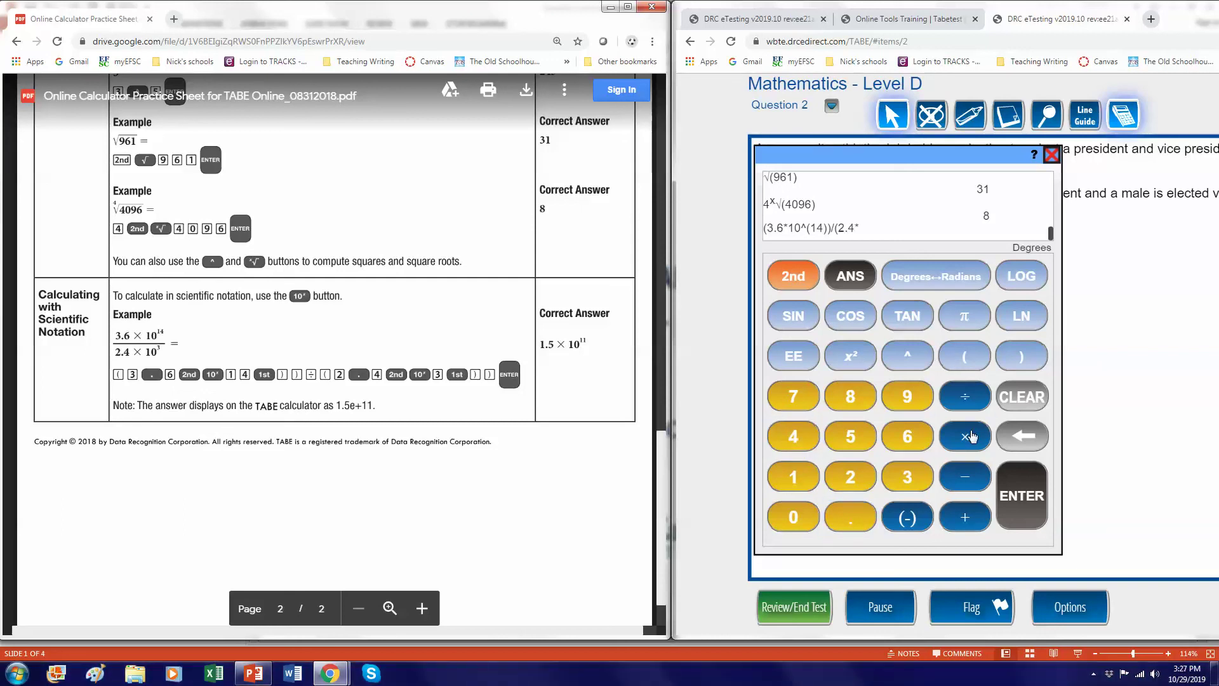
click(793, 275)
click(1020, 277)
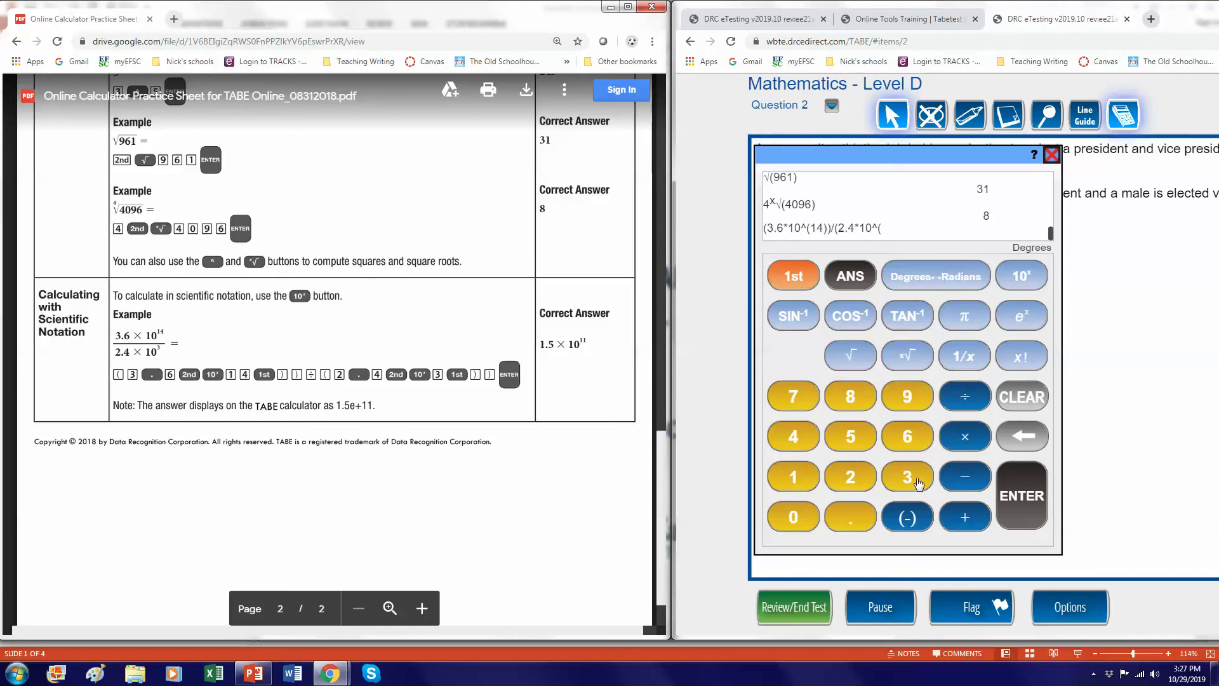
click(793, 275)
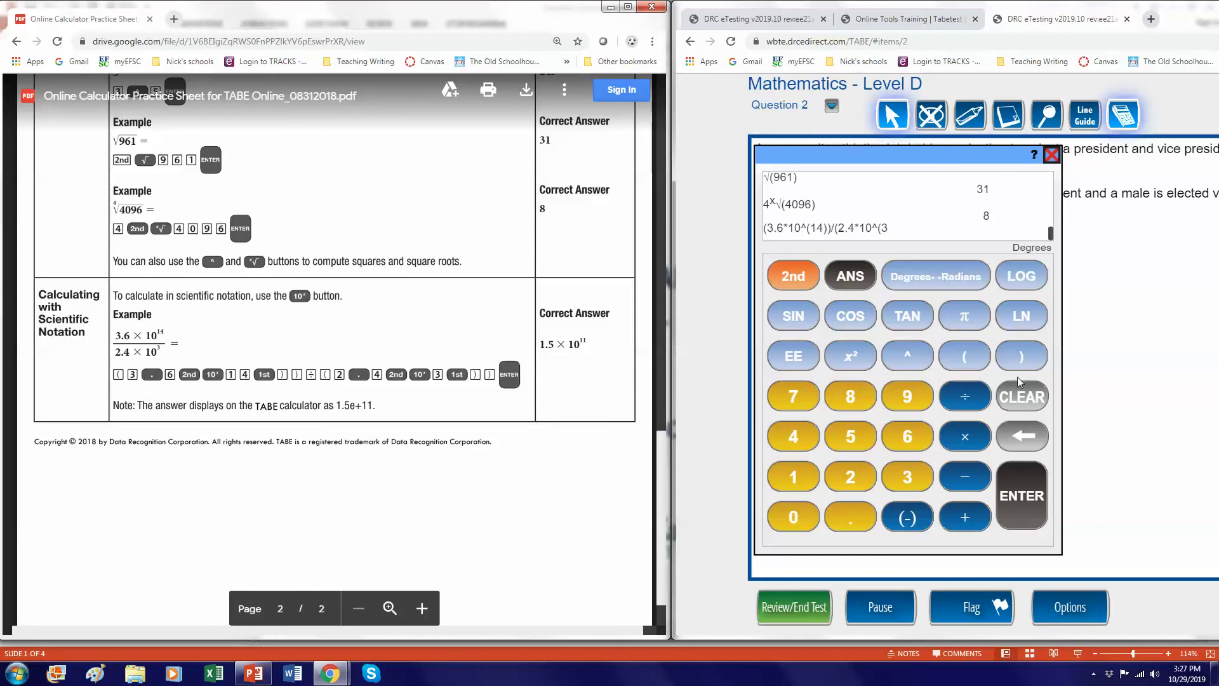
click(1022, 360)
click(1022, 360)
click(1031, 501)
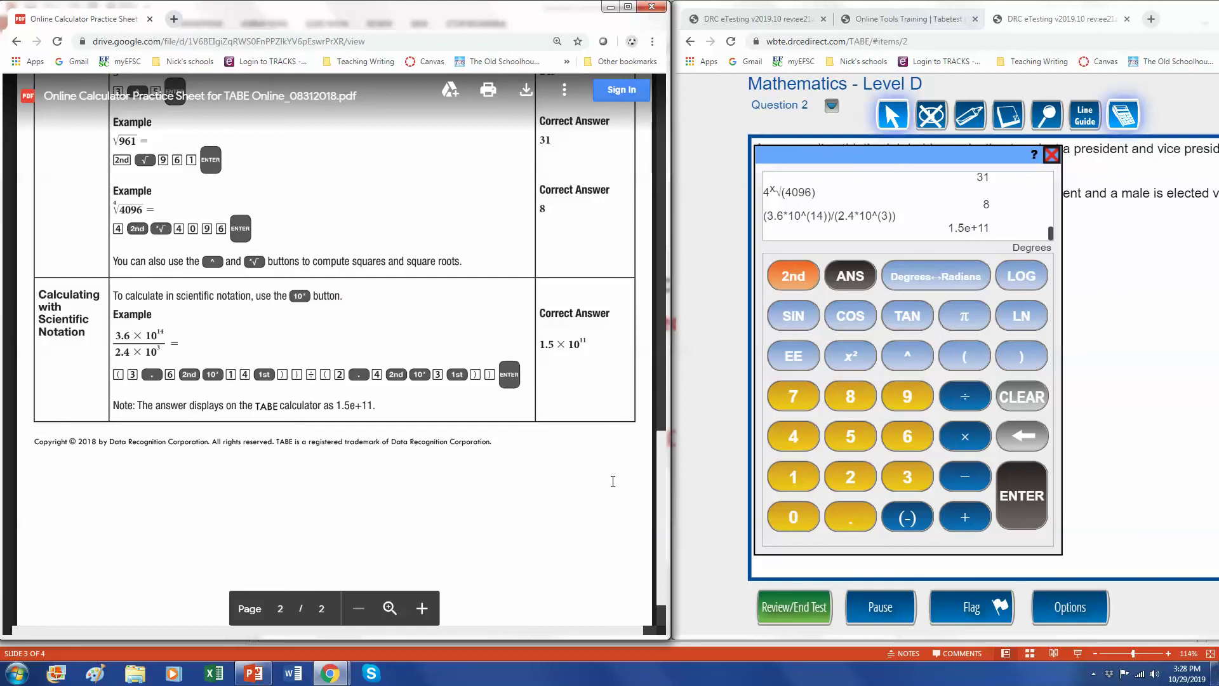
Step: Scroll the practice sheet back up to the top of page 1
scroll(612, 481, up, 15)
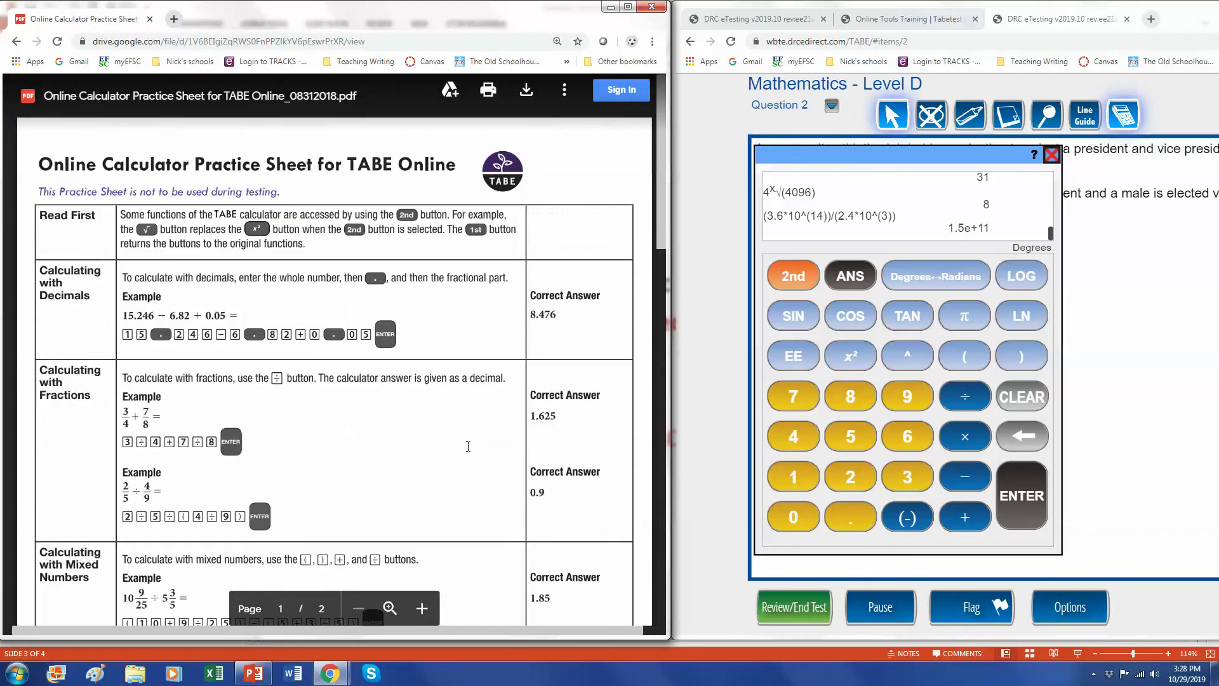